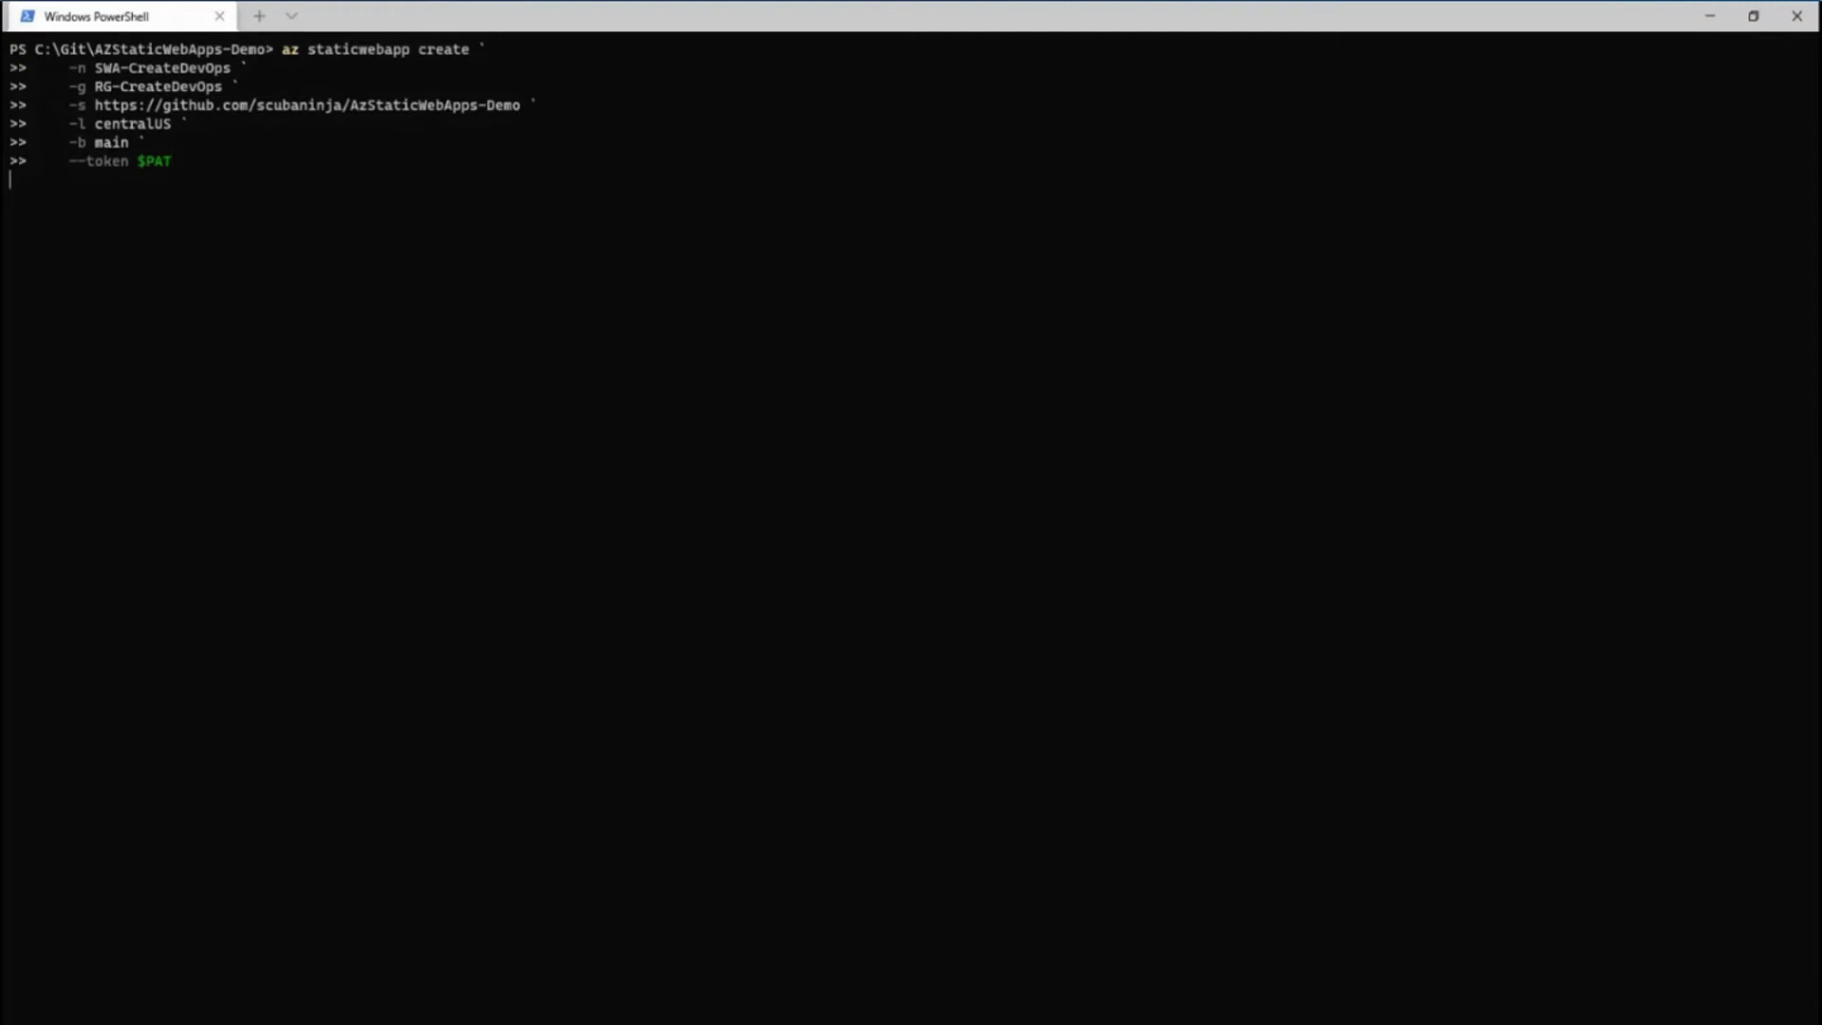
Step: Run az staticwebapp create to make SWA-CreateDevOps on the Free tier in Central US
key("Return")
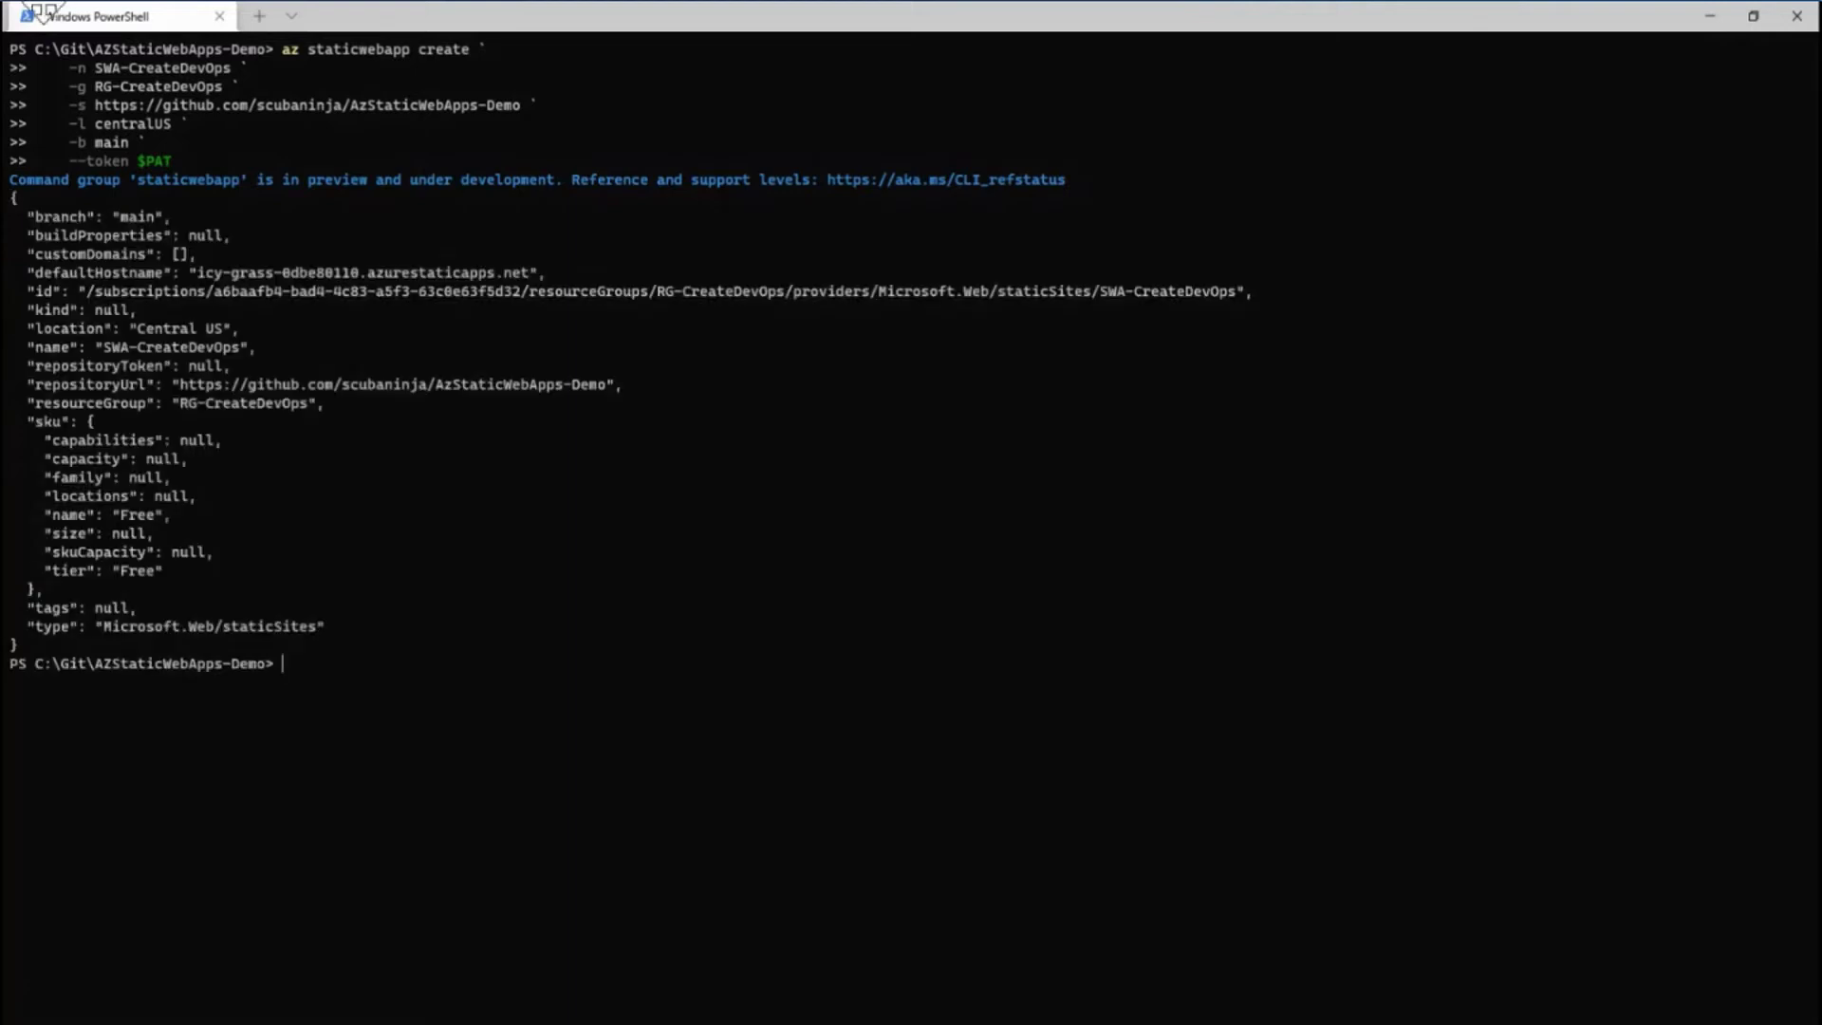
Step: Refresh RG-CreateDevOps, open SWA-CreateDevOps, check its placeholder site, and return to the portal
left_click(1714, 13)
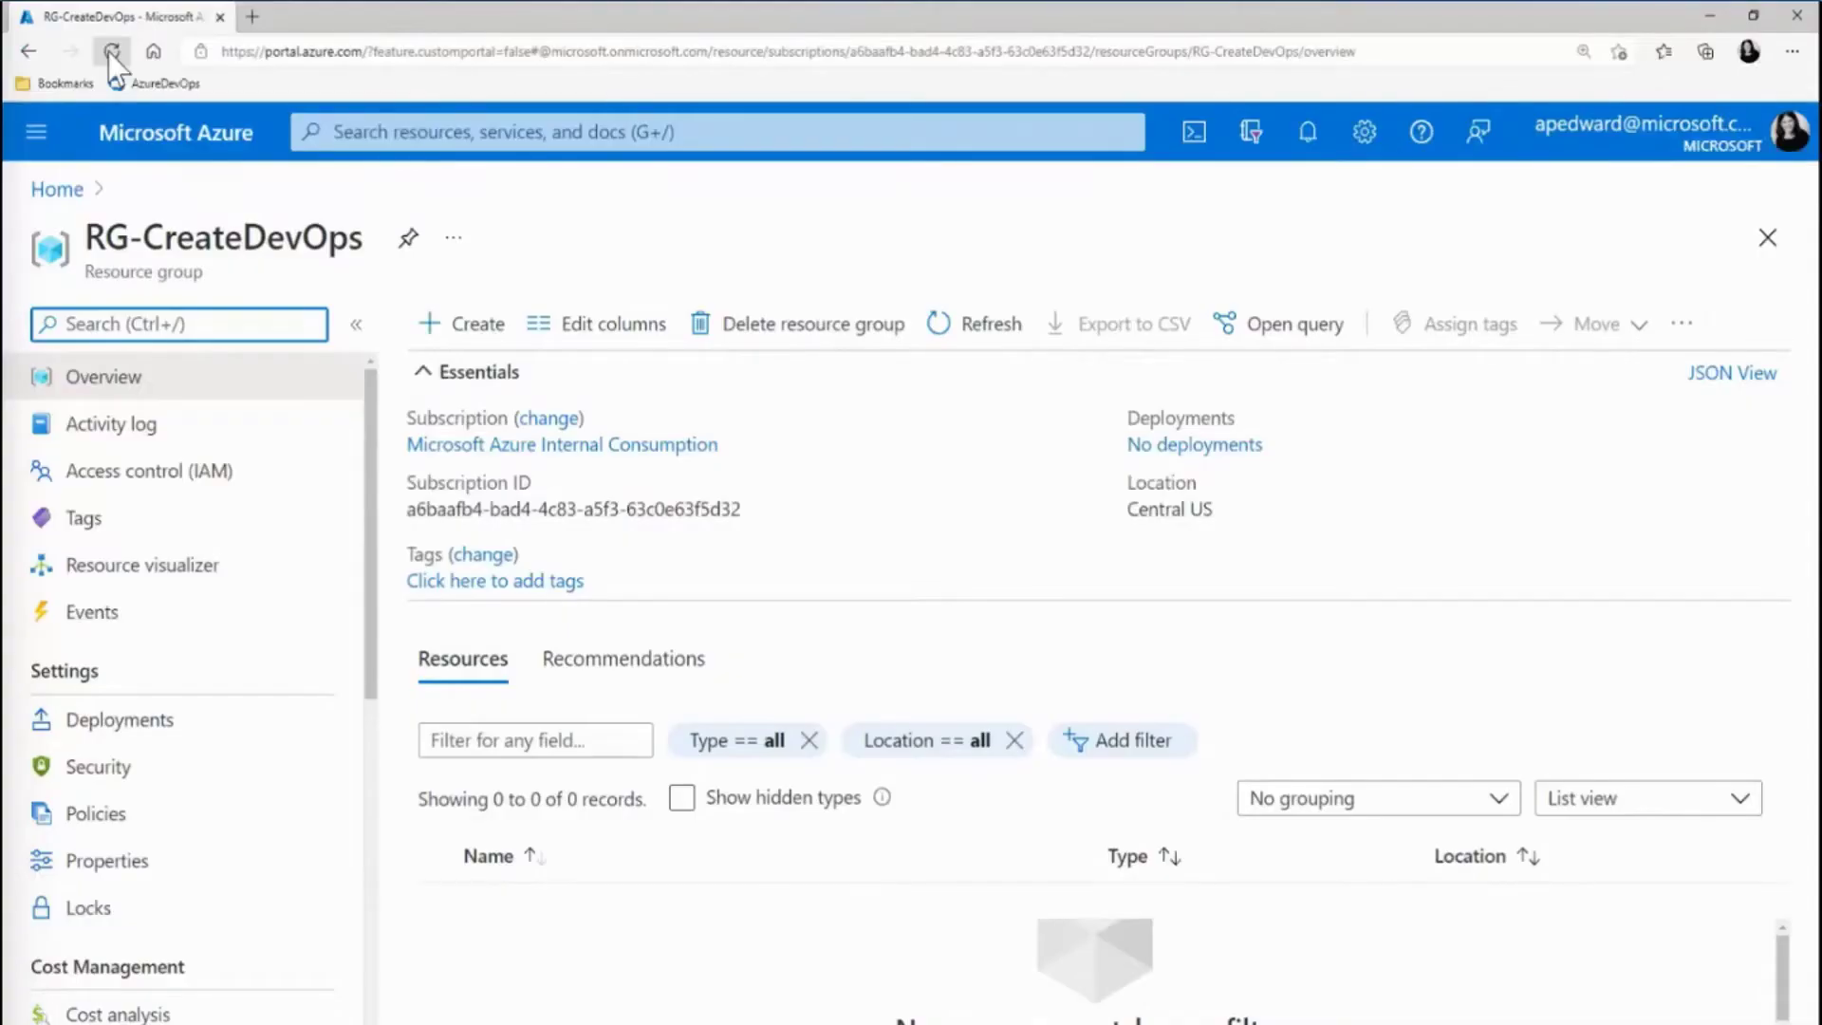
left_click(110, 52)
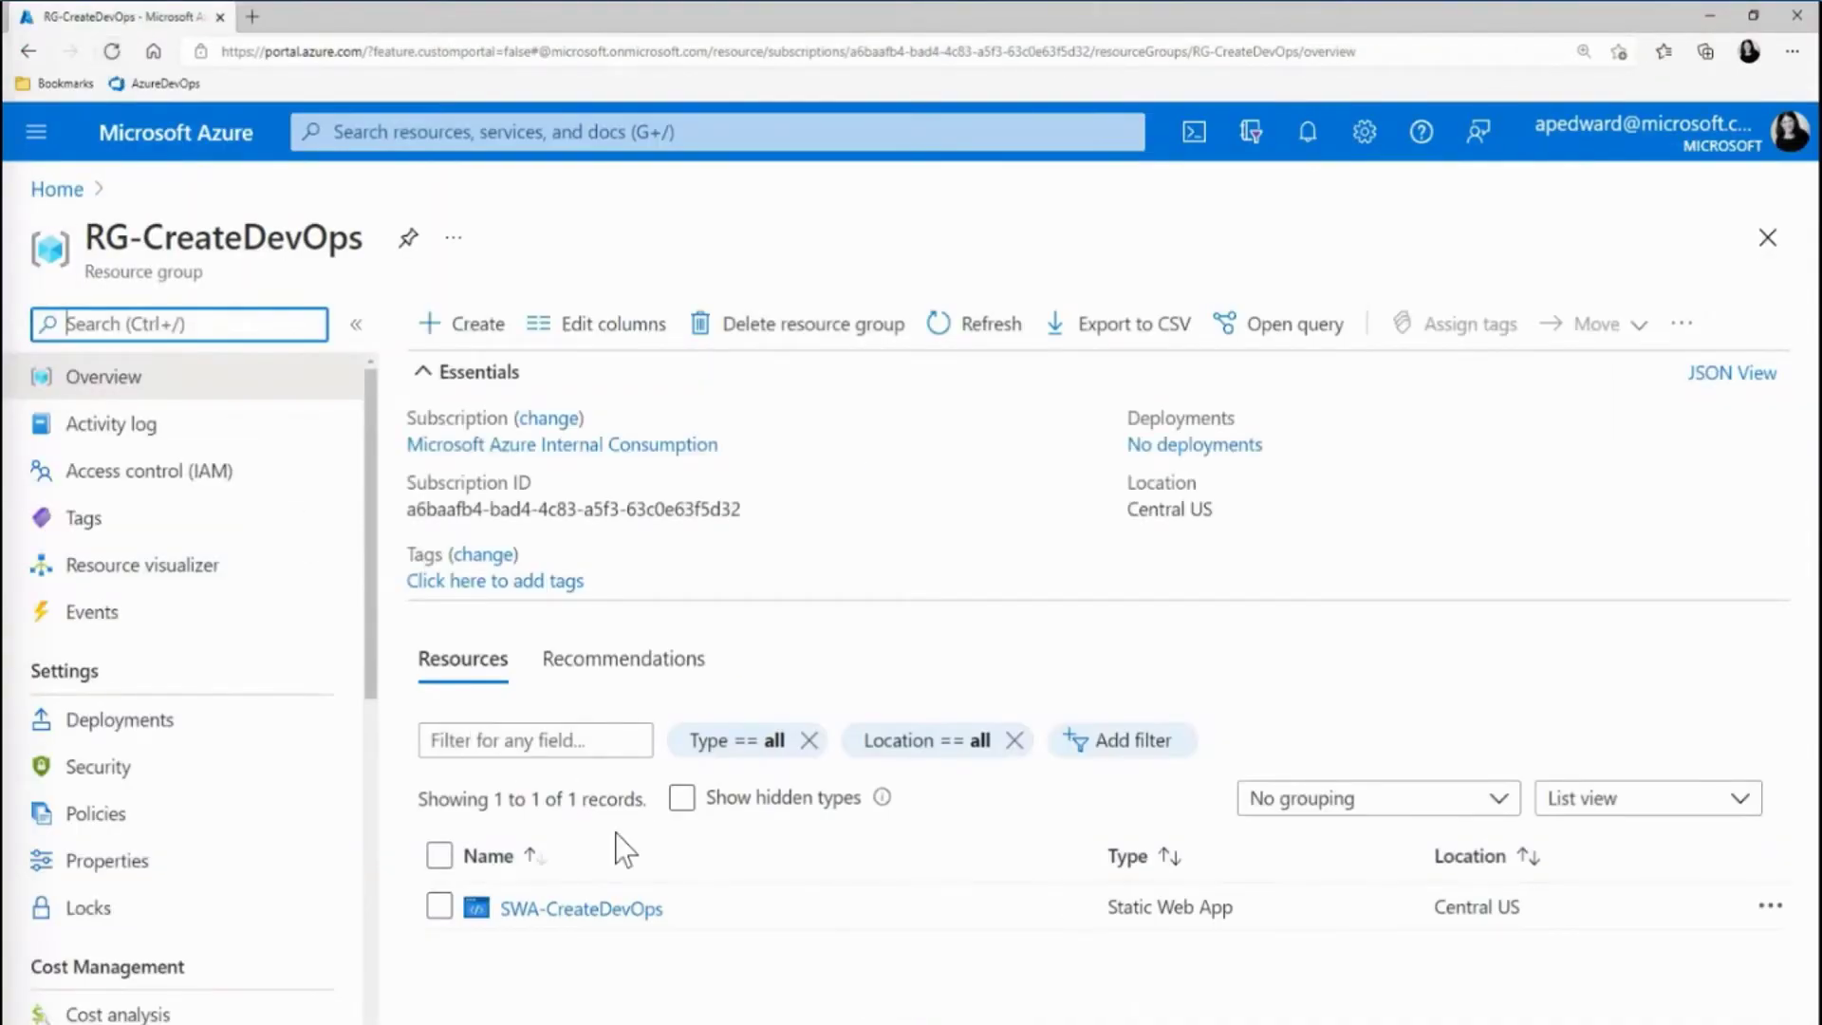
left_click(618, 906)
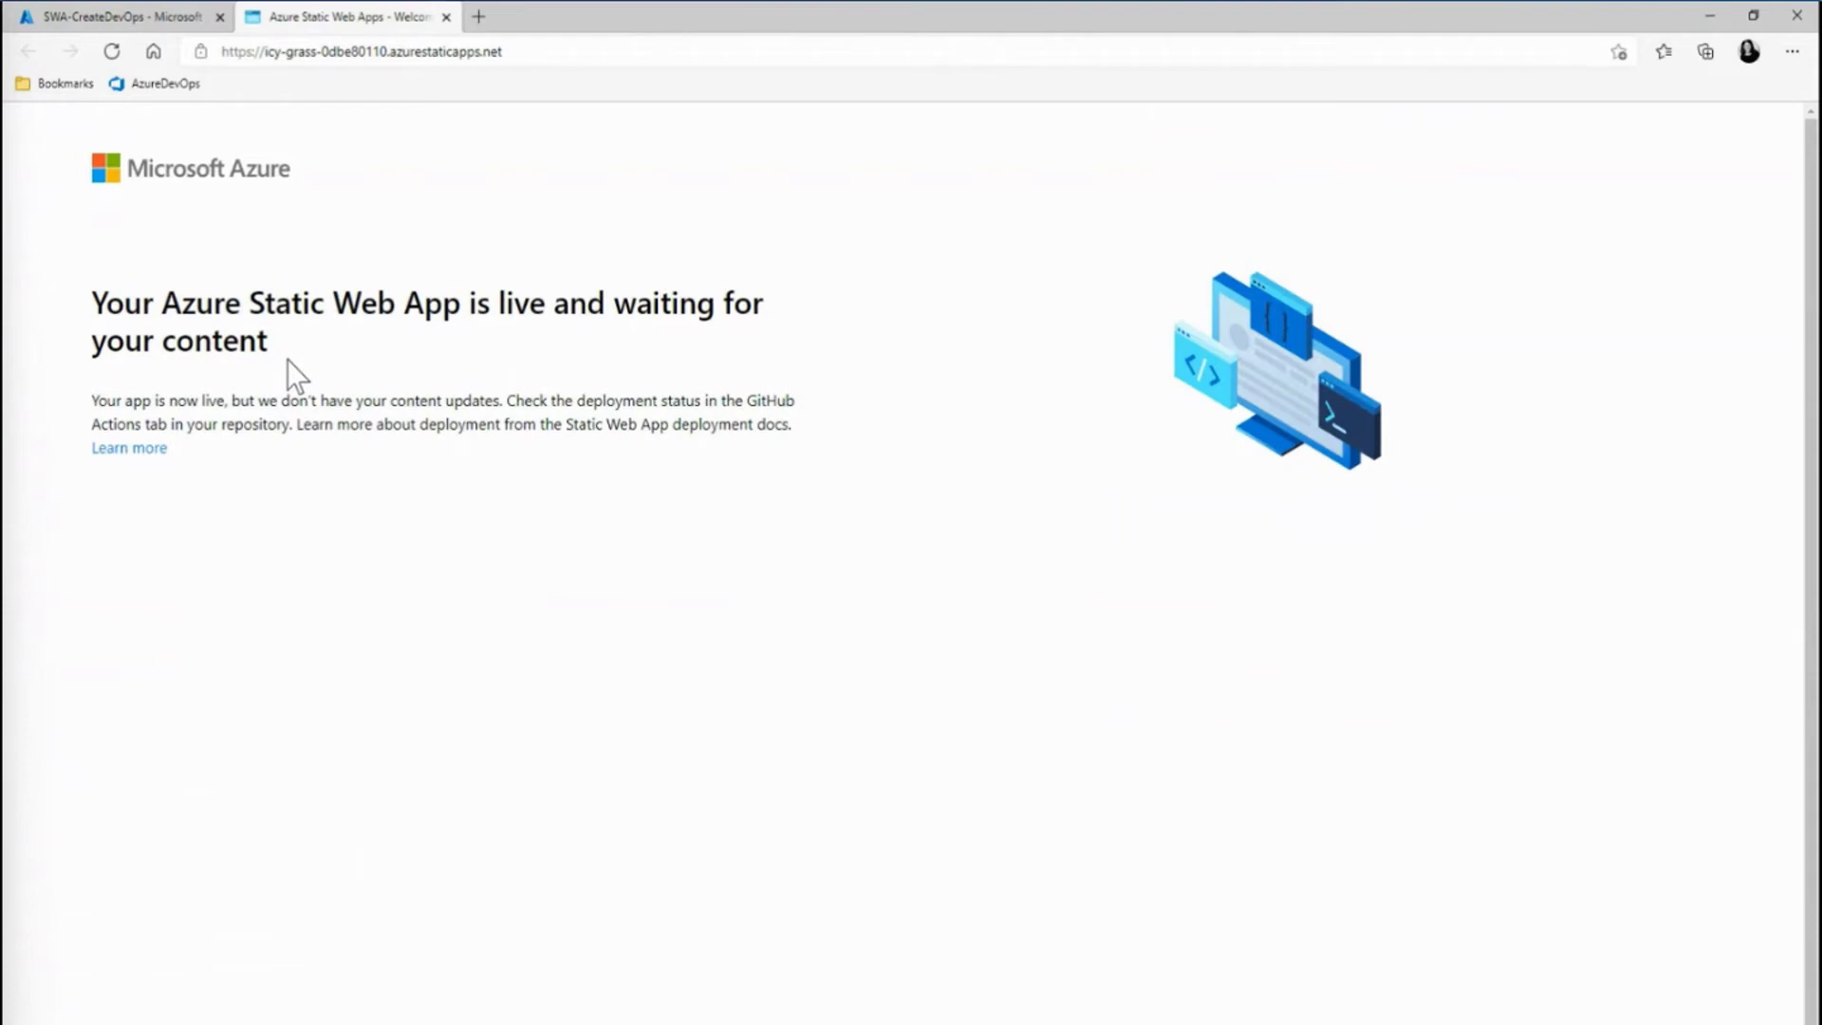
left_click(139, 19)
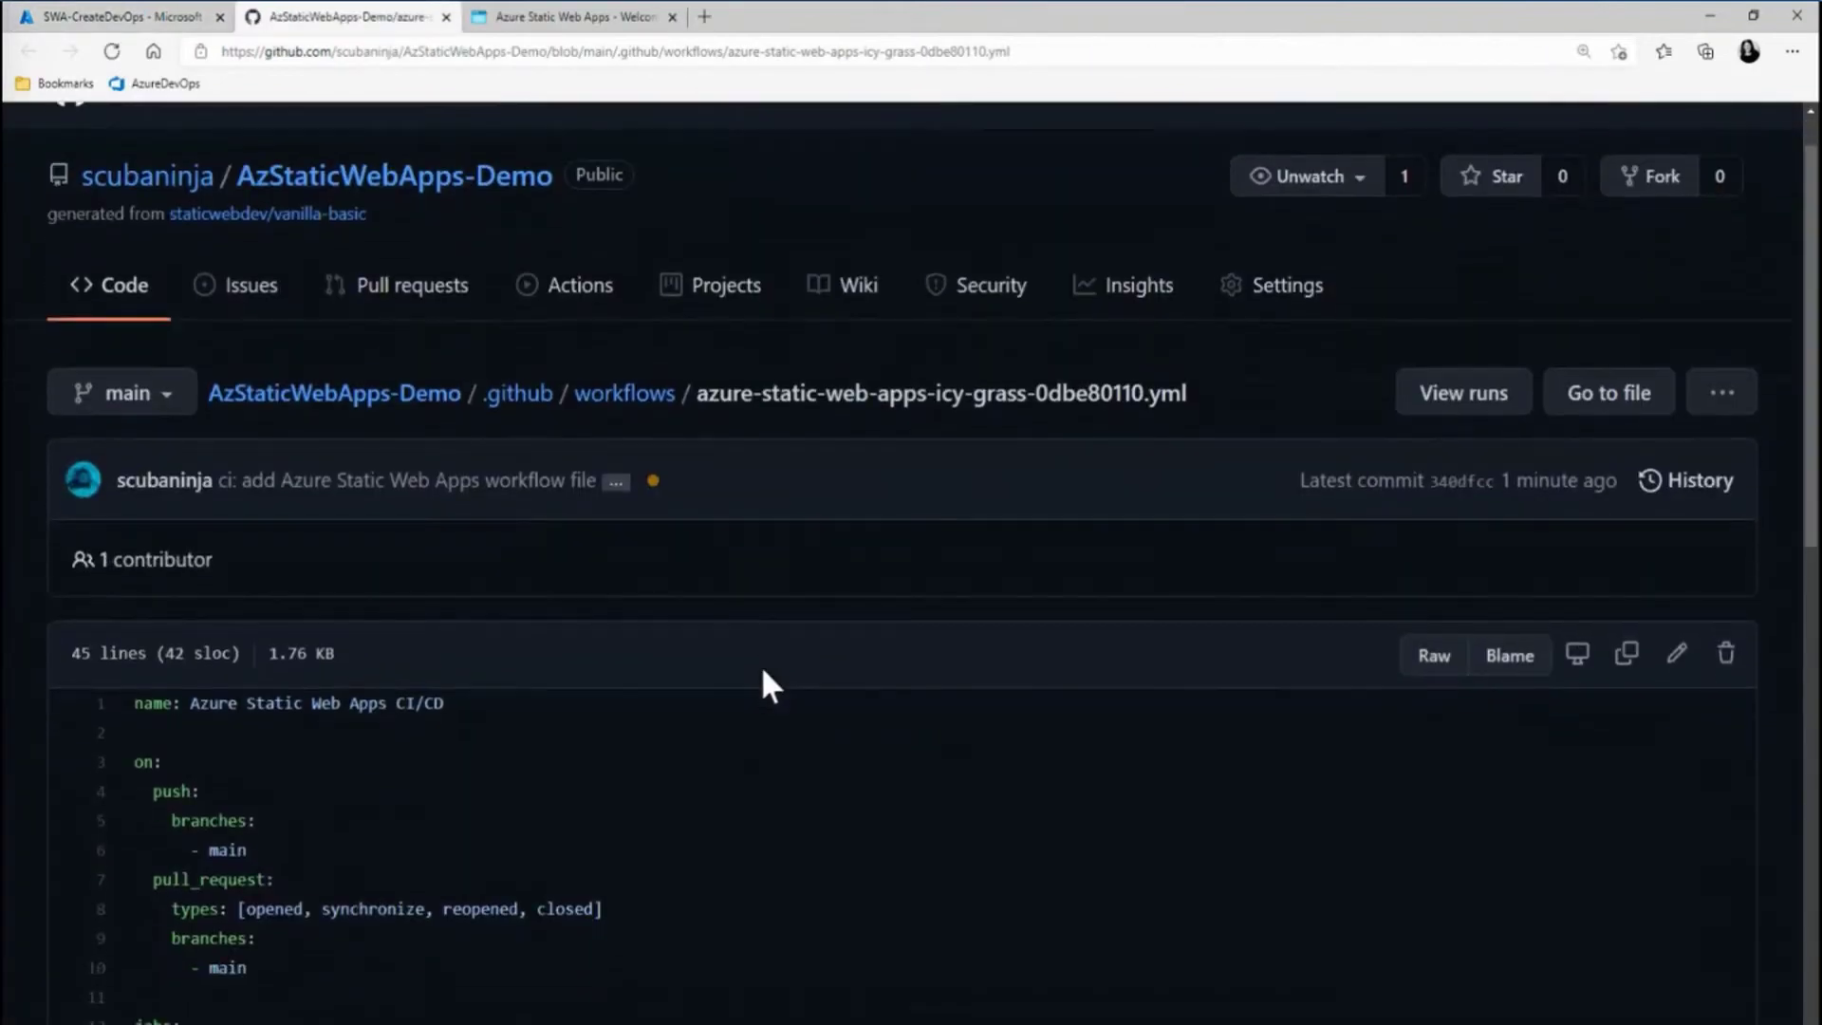
scroll(759, 662, "down", 1)
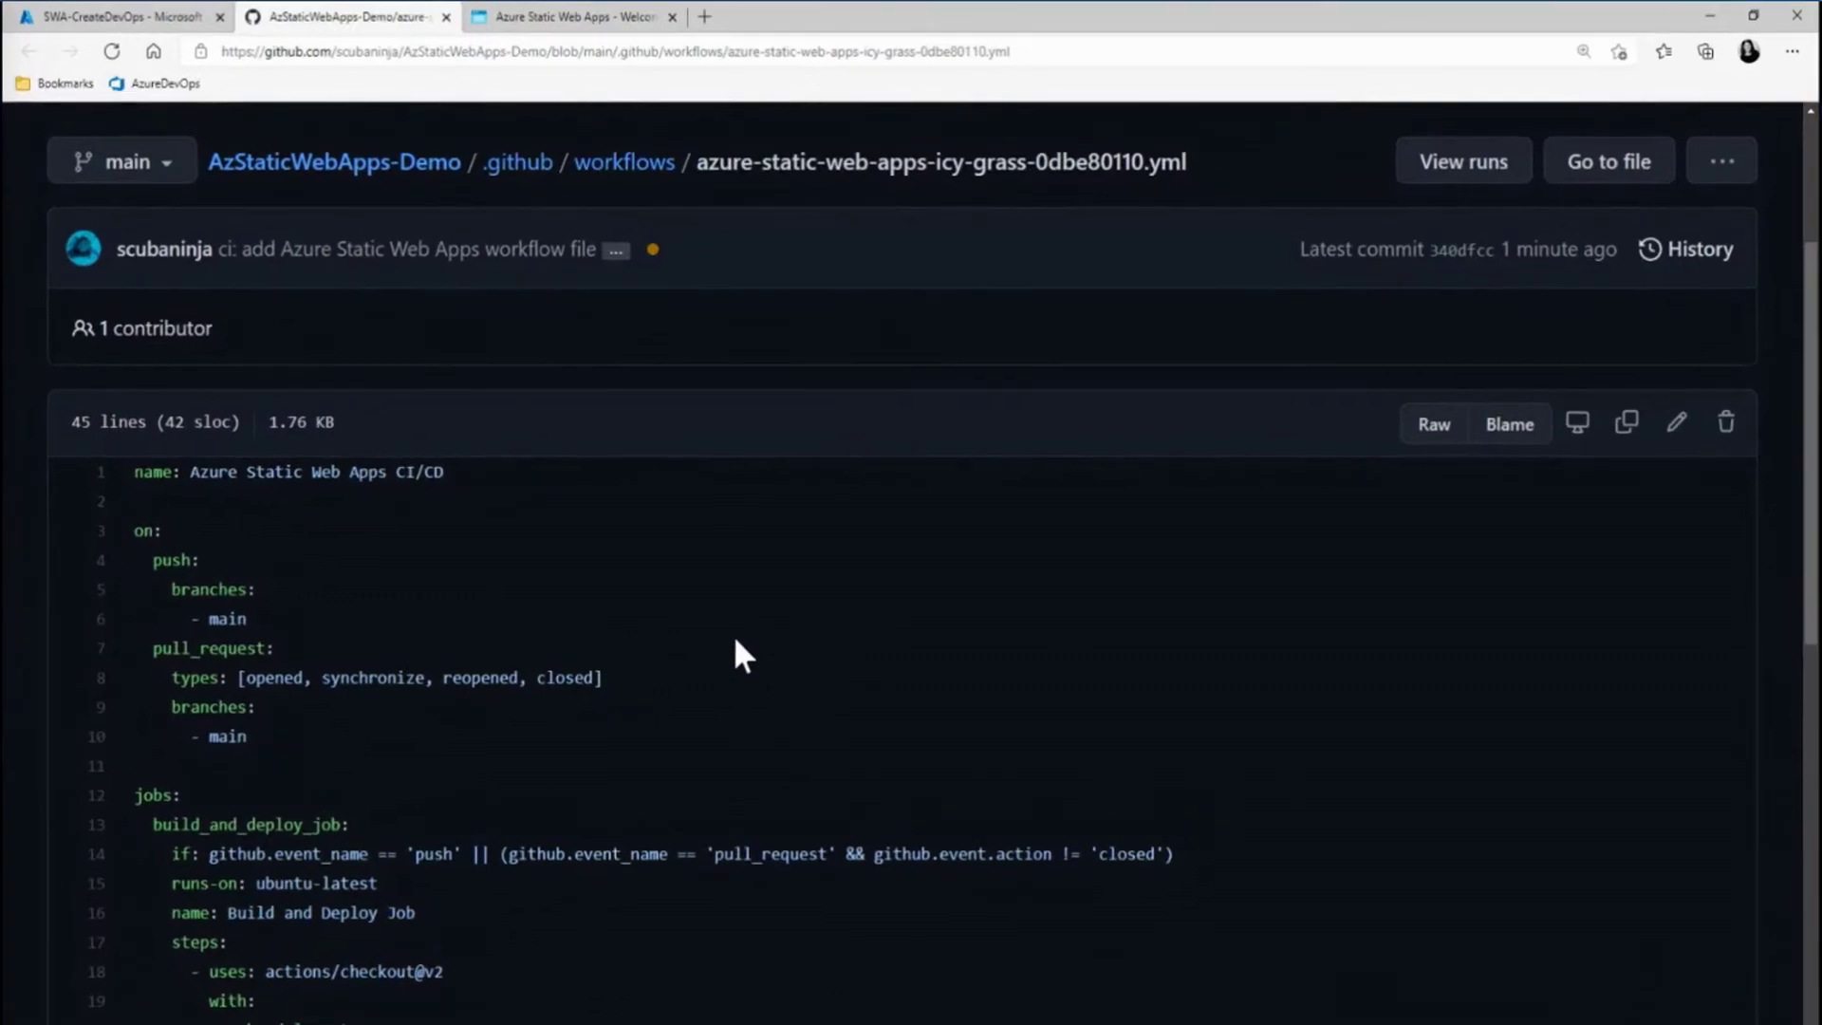
Step: Scroll through the azure-static-web-apps-icy-grass-0dbe80110.yml workflow, reviewing its triggers and build_and_deploy_job
scroll(951, 622, "down", 1)
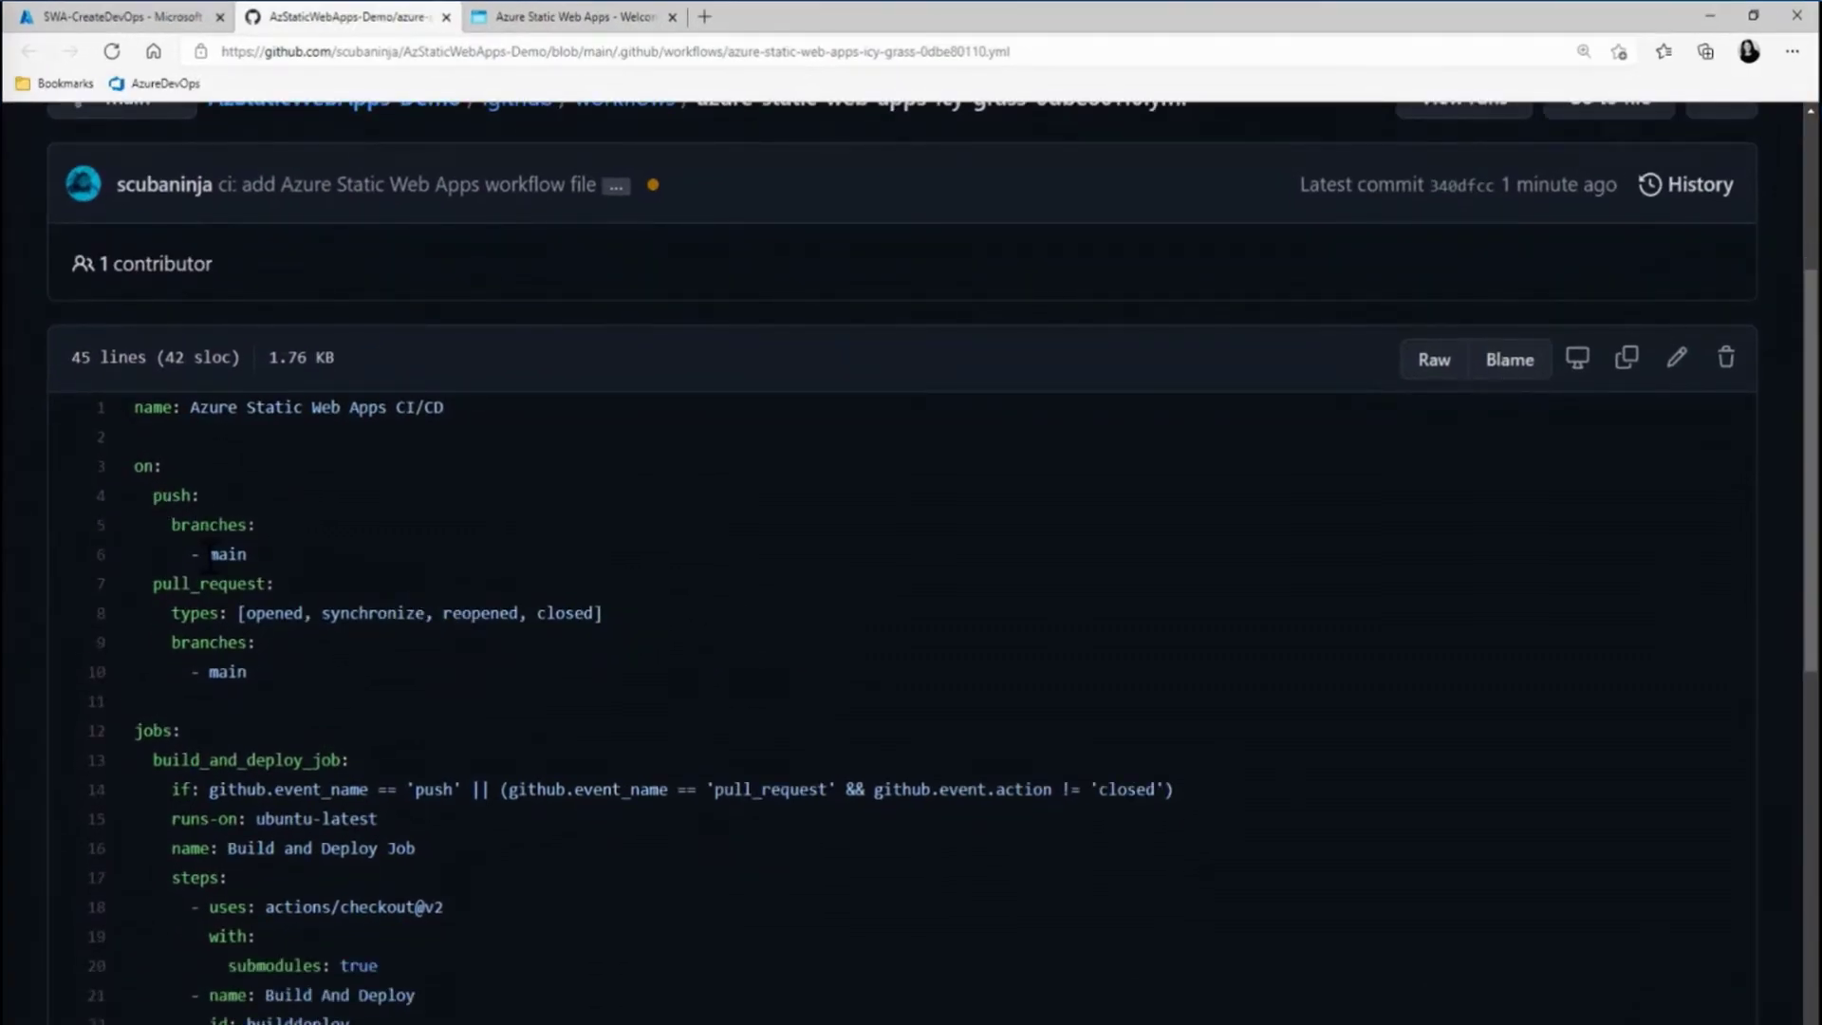
scroll(209, 555, "down", 4)
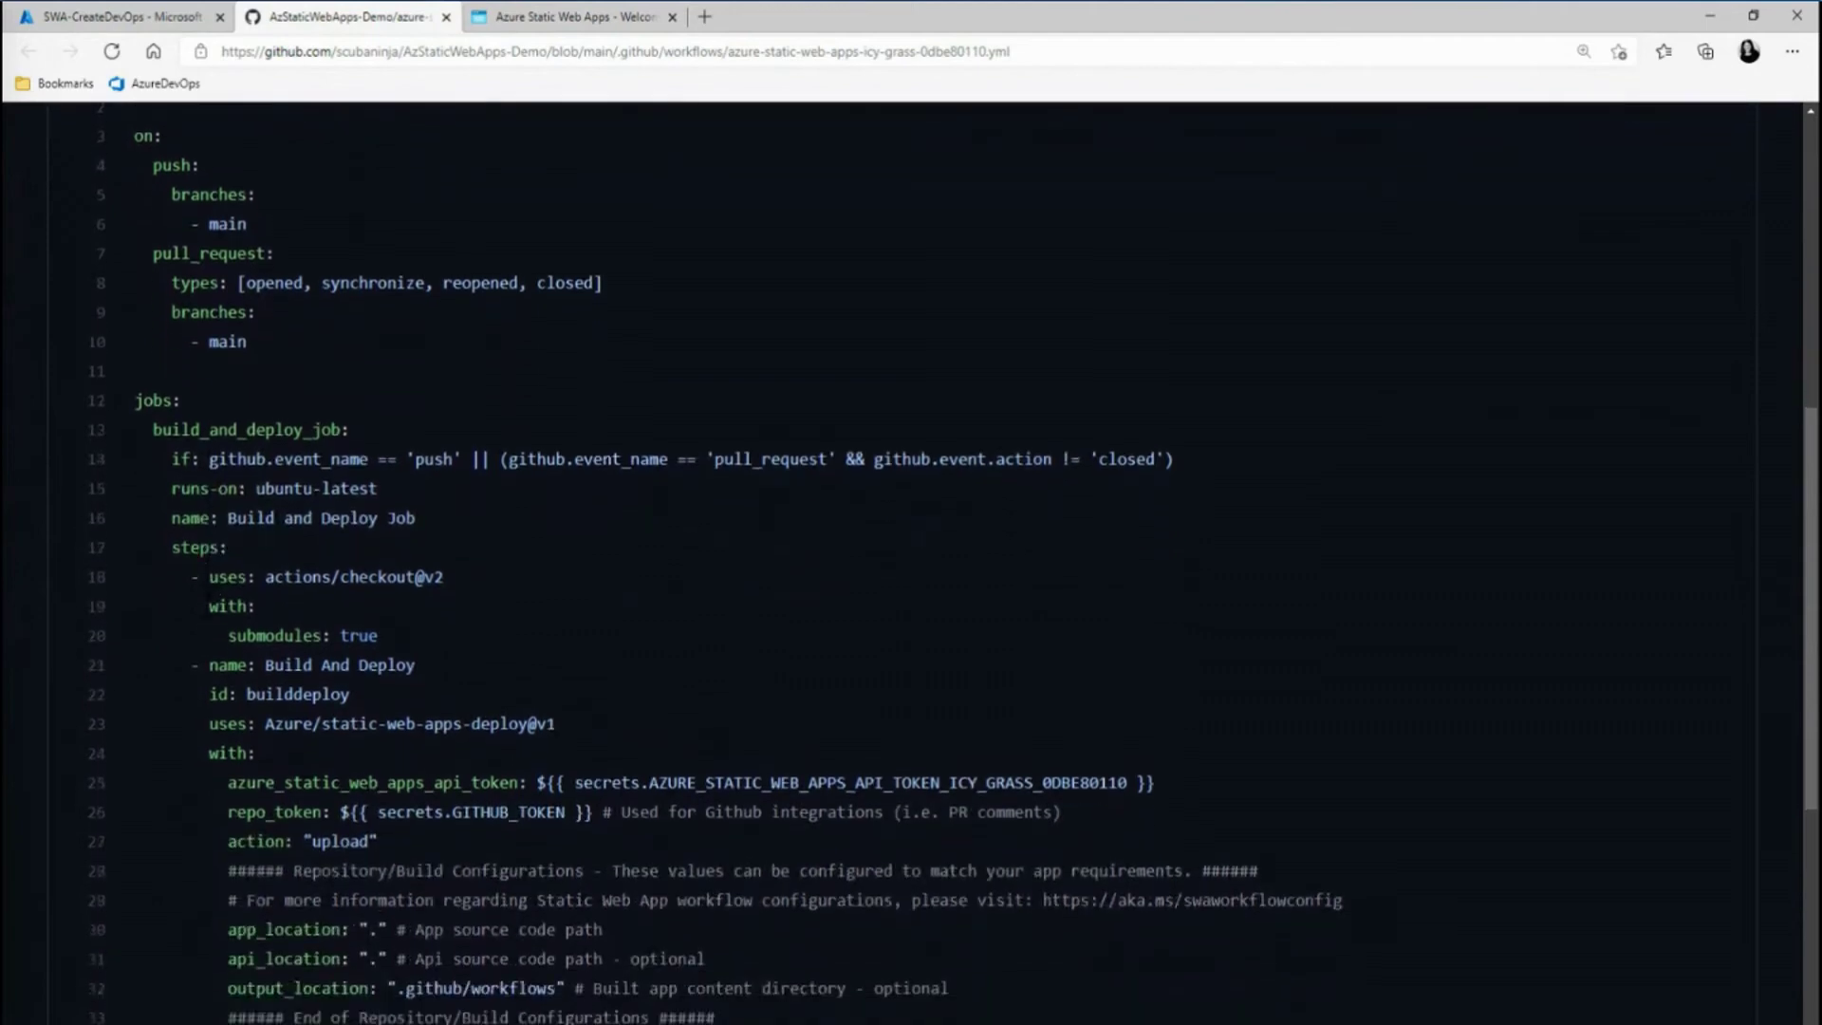
scroll(207, 605, "down", 3)
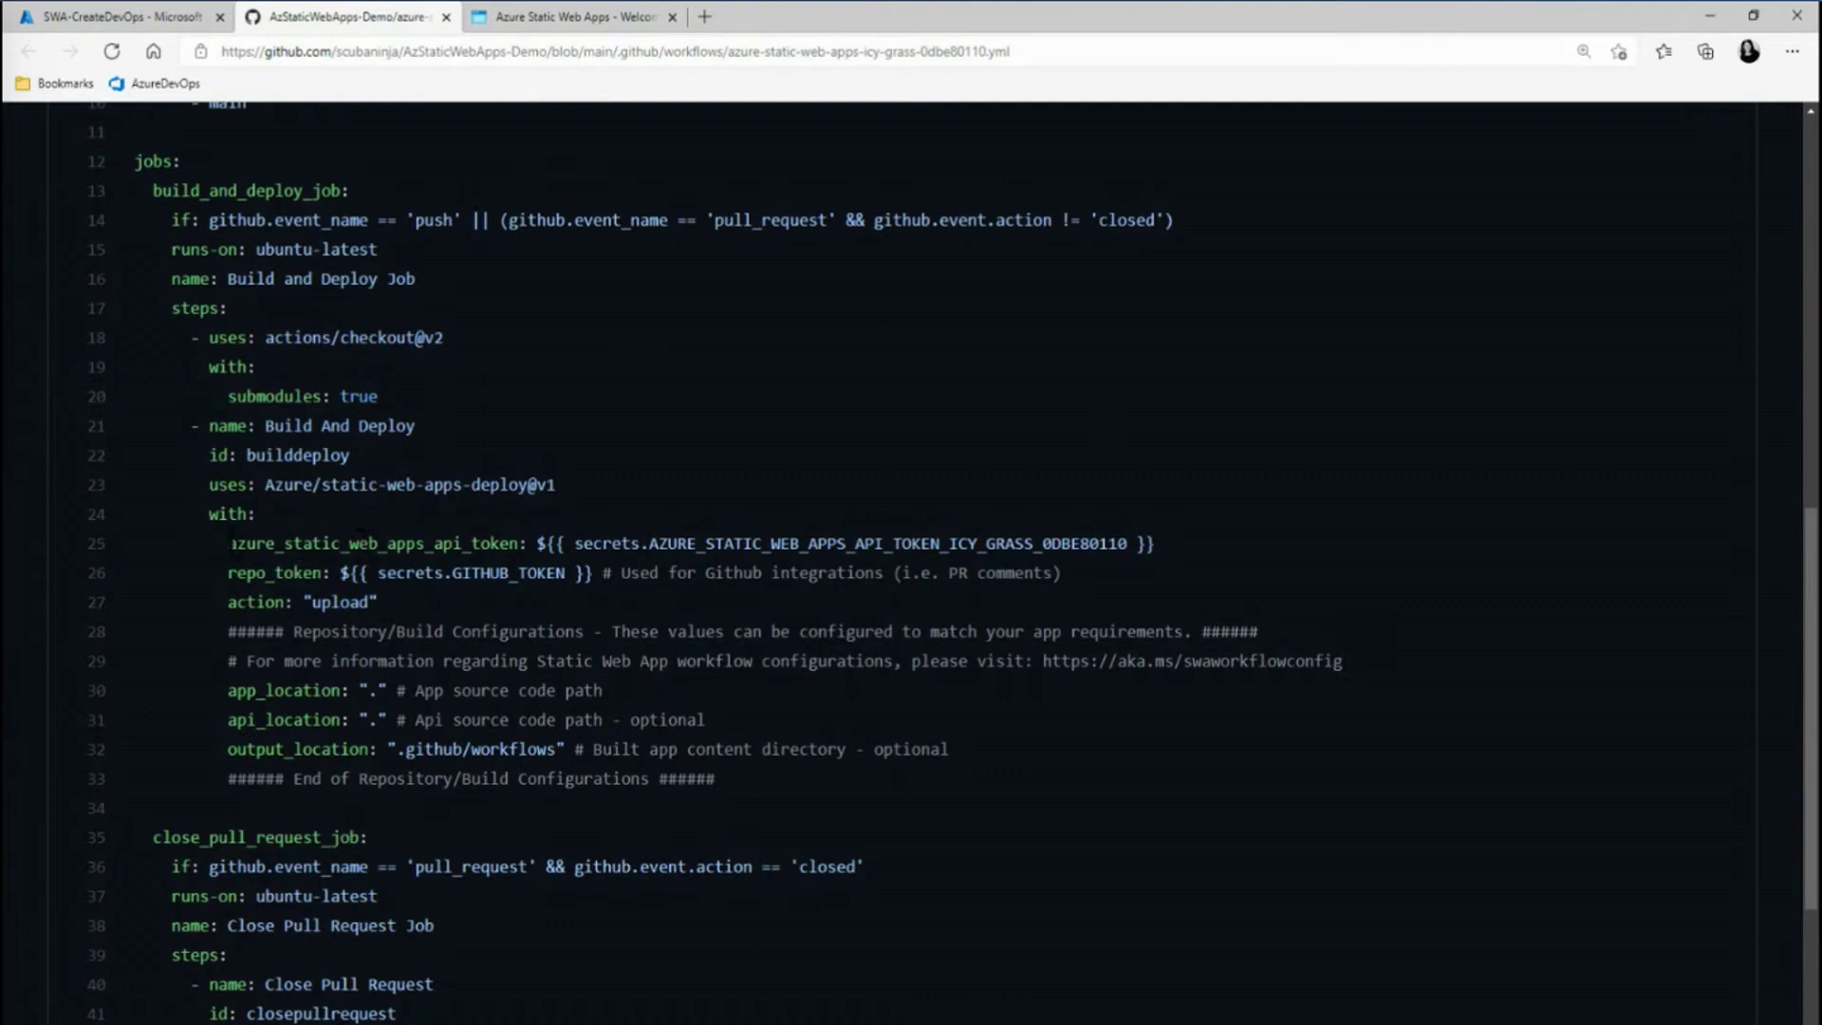
scroll(226, 551, "down", 1)
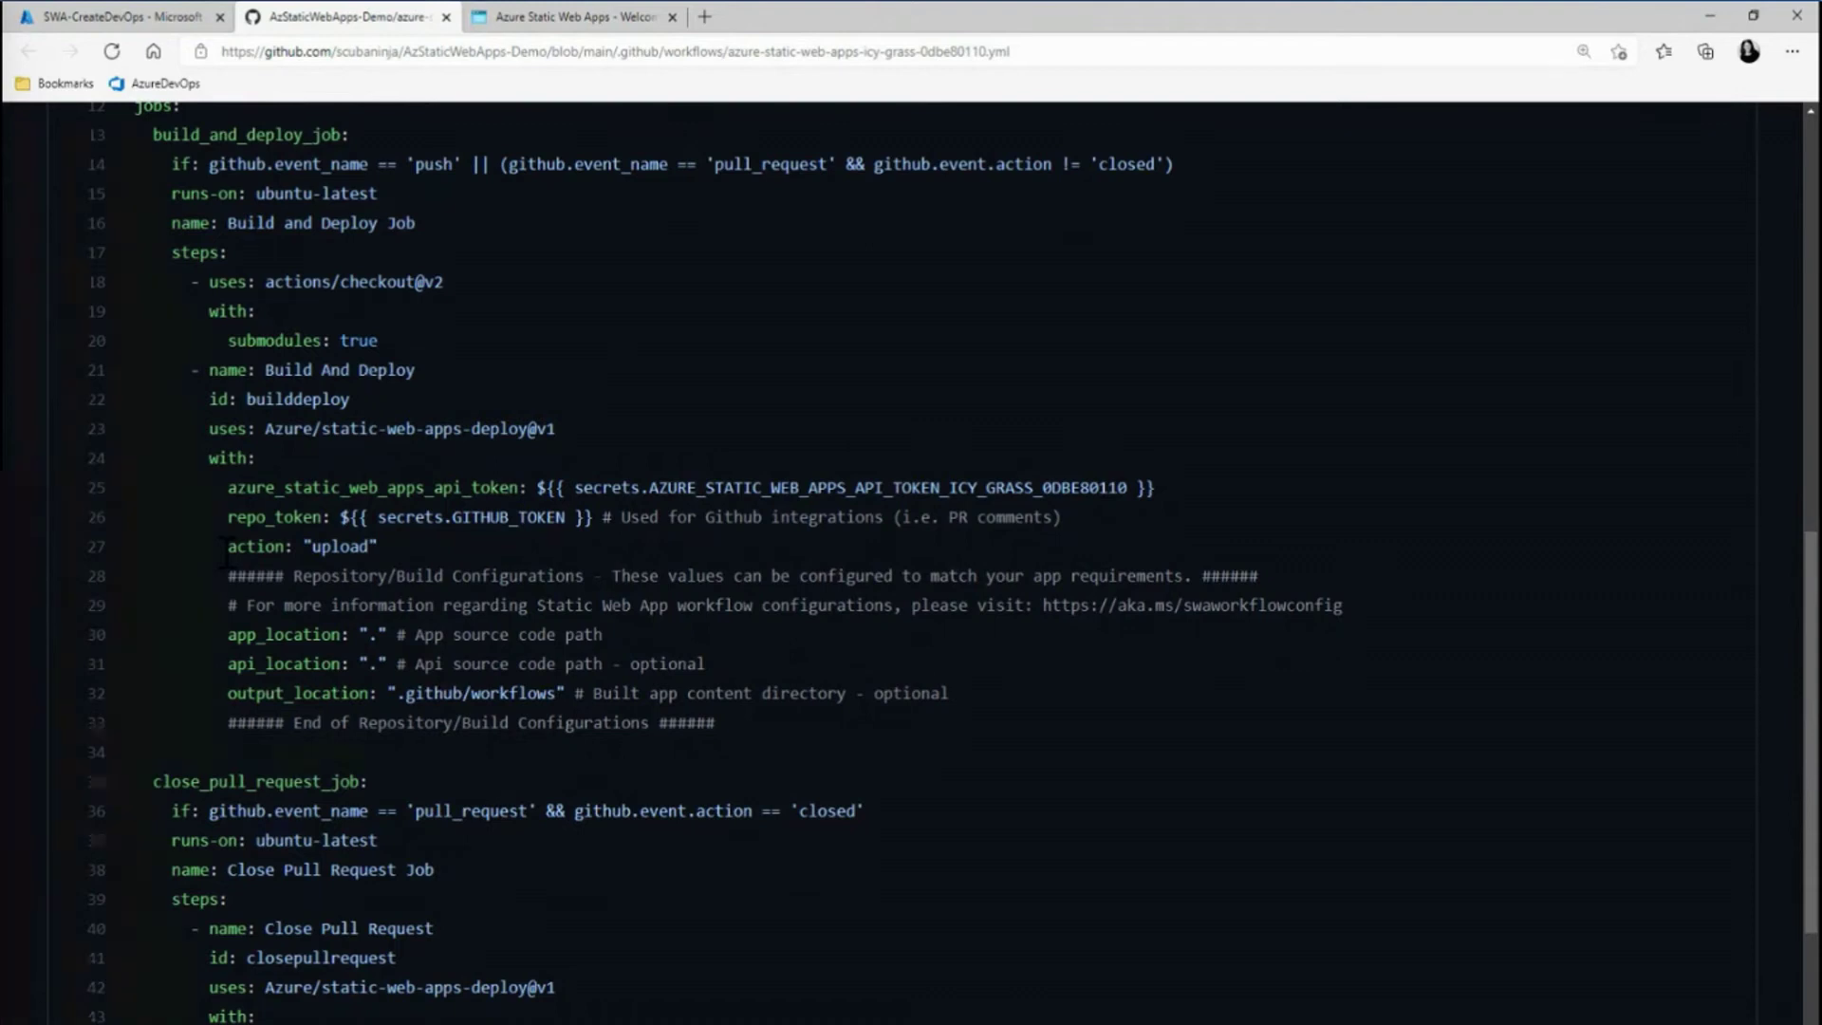
scroll(226, 550, "down", 1)
scroll(226, 570, "up", 1)
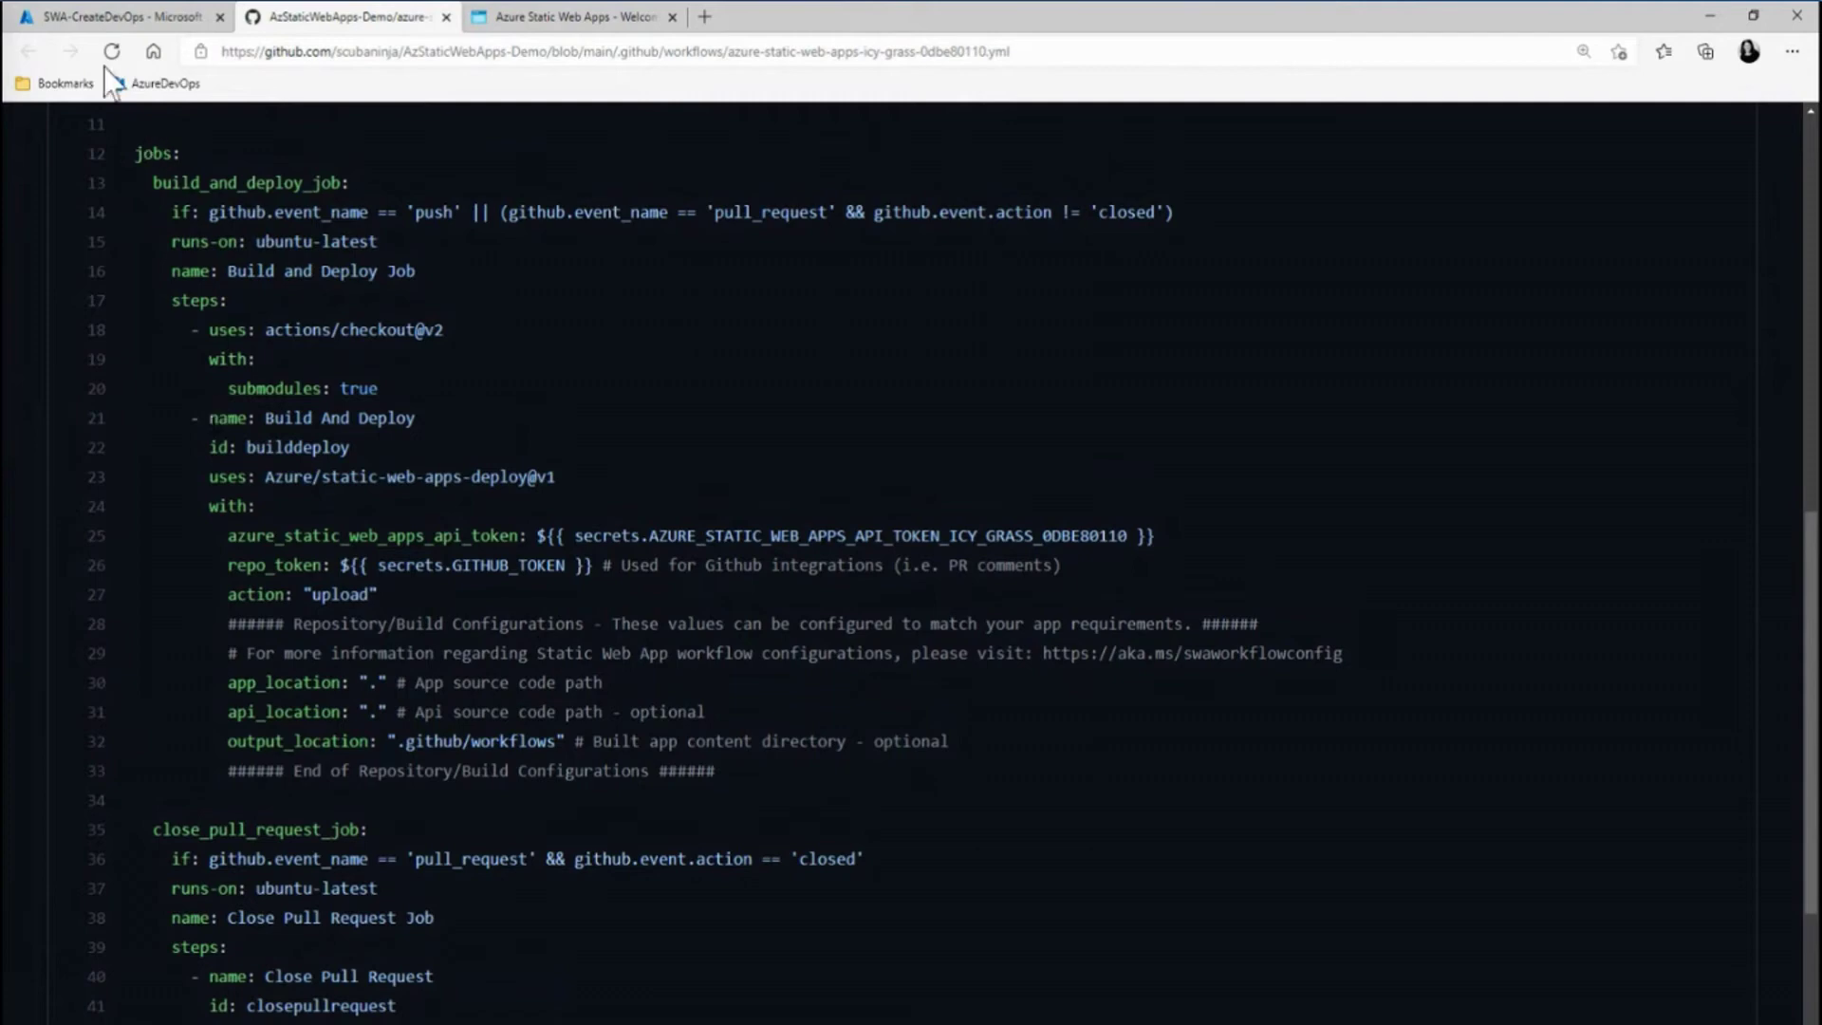
Step: View the first CI/CD run's Build and Deploy Job, which succeeded in 1m 41s
left_click(94, 16)
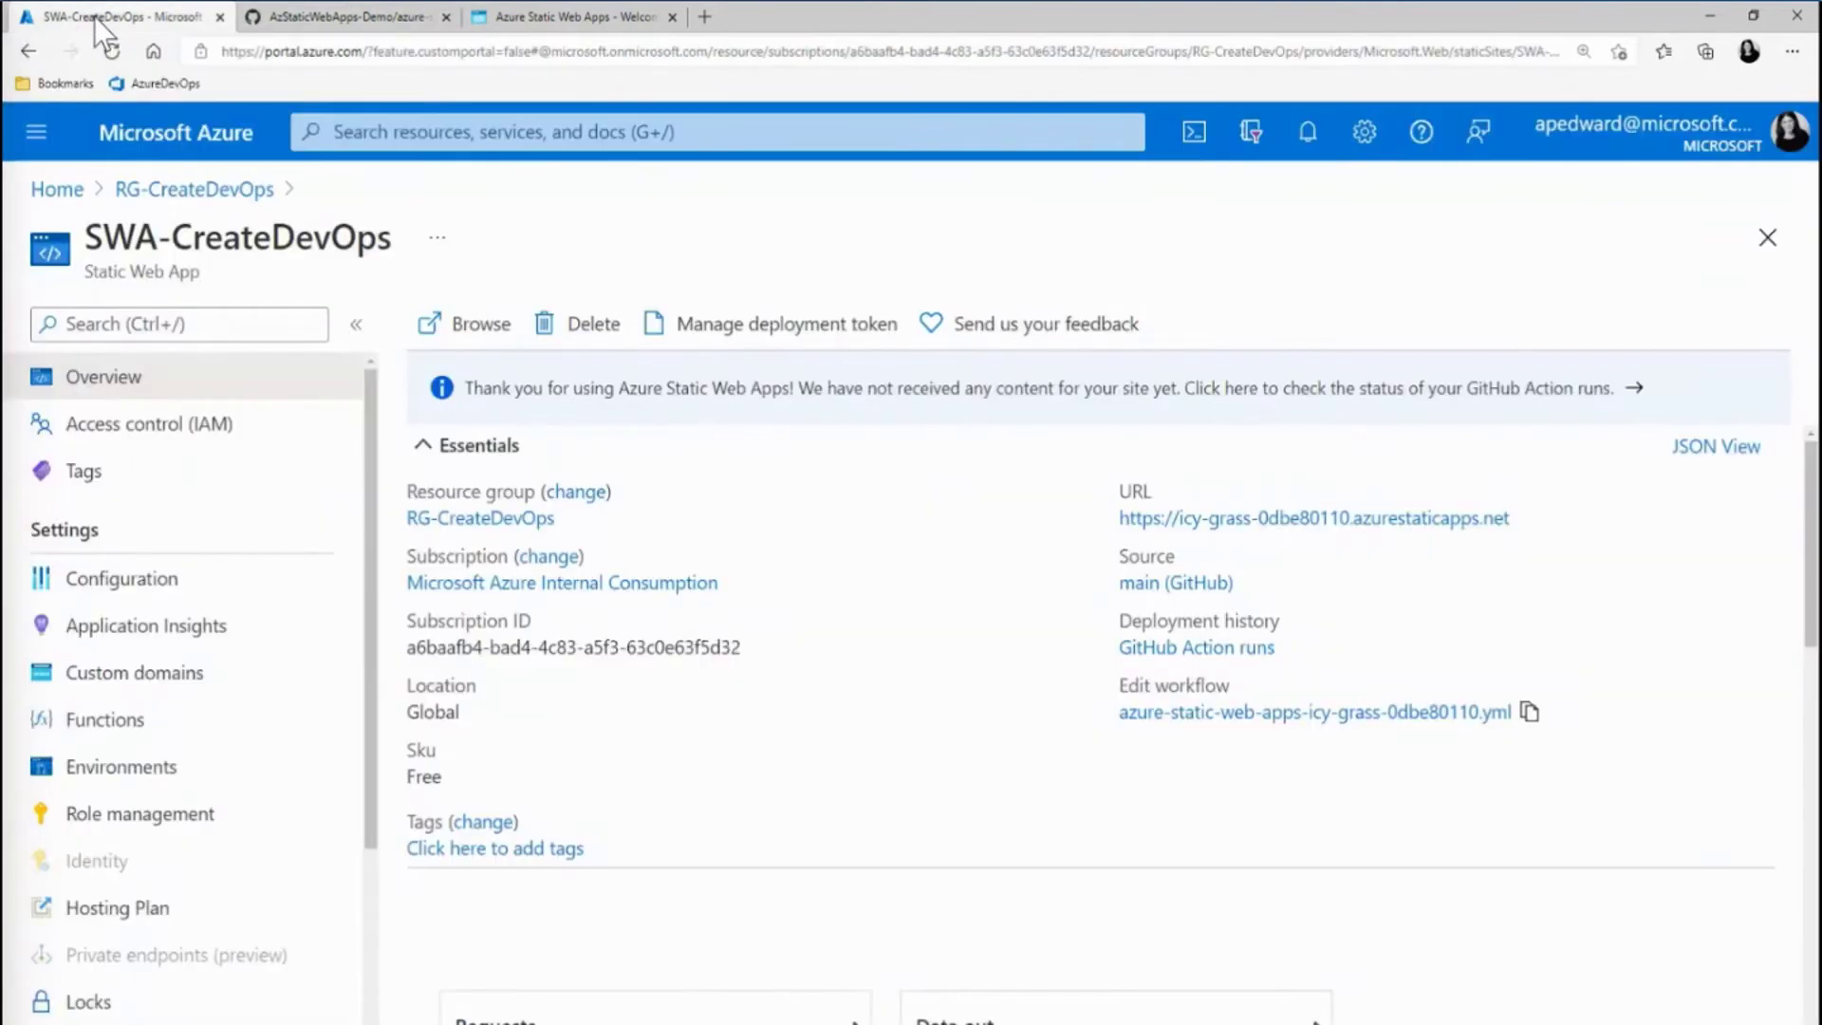
left_click(1144, 649)
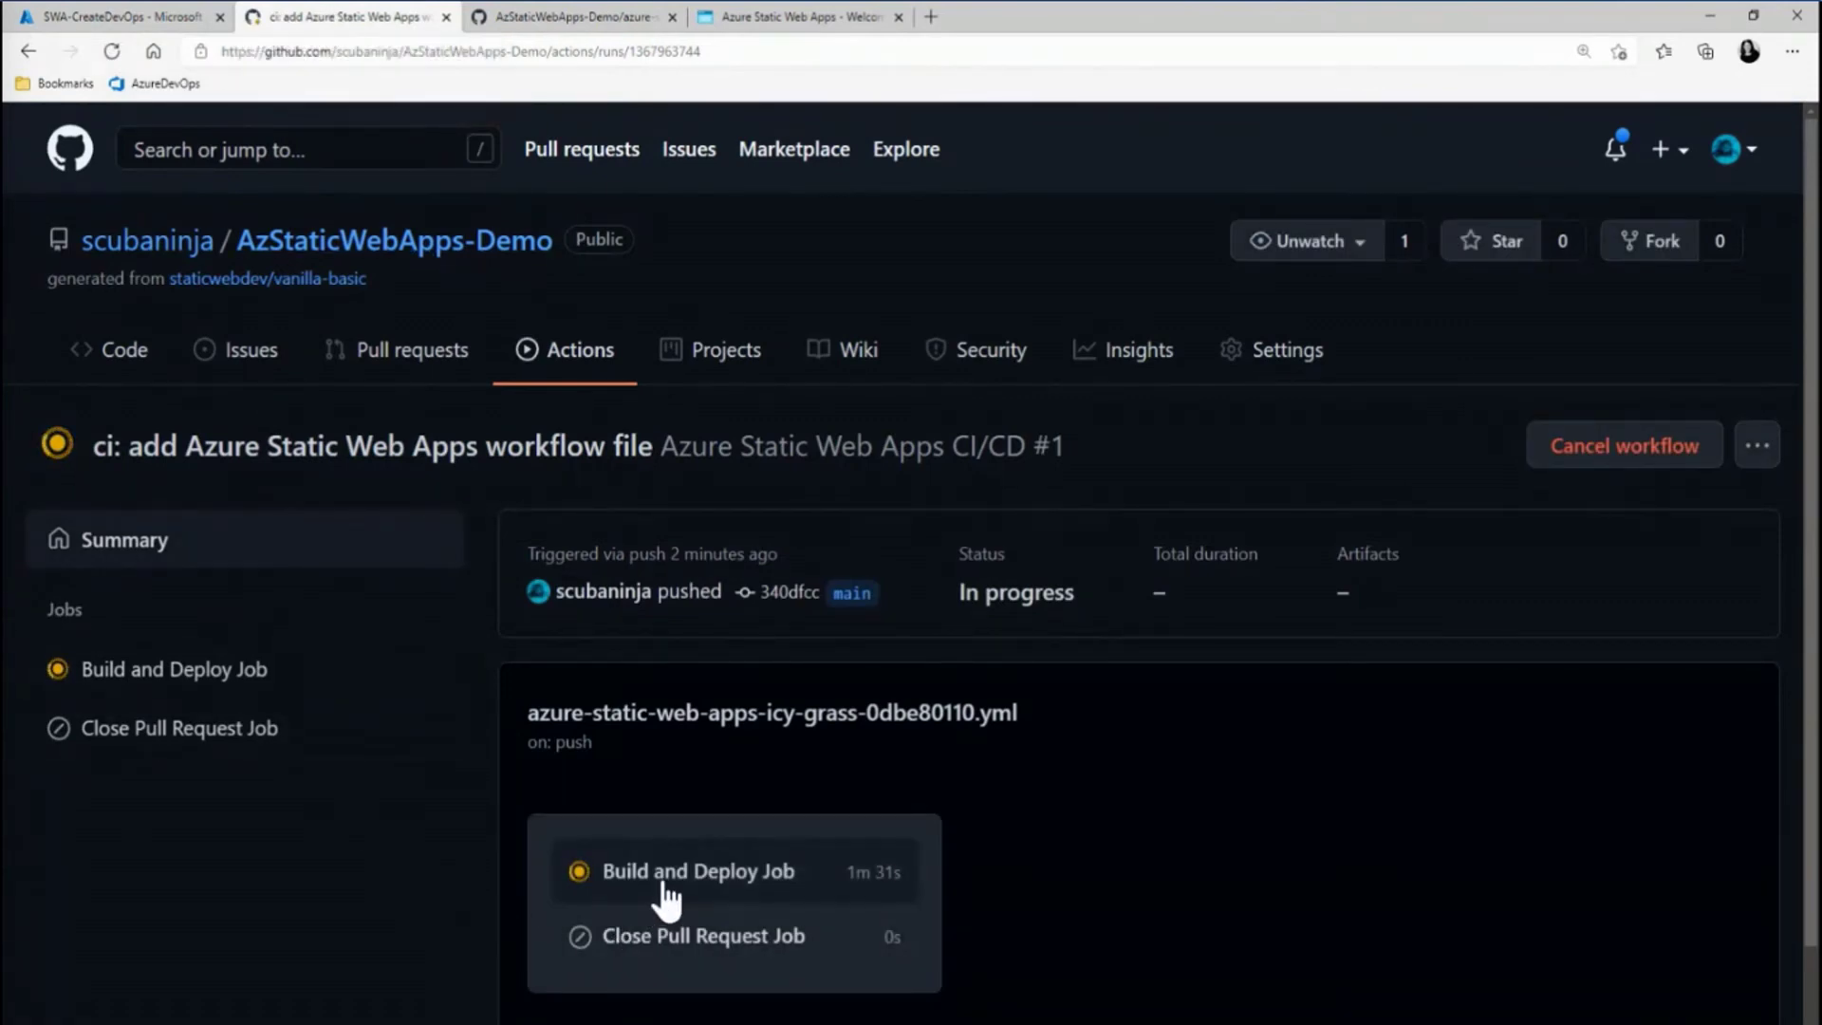
left_click(612, 893)
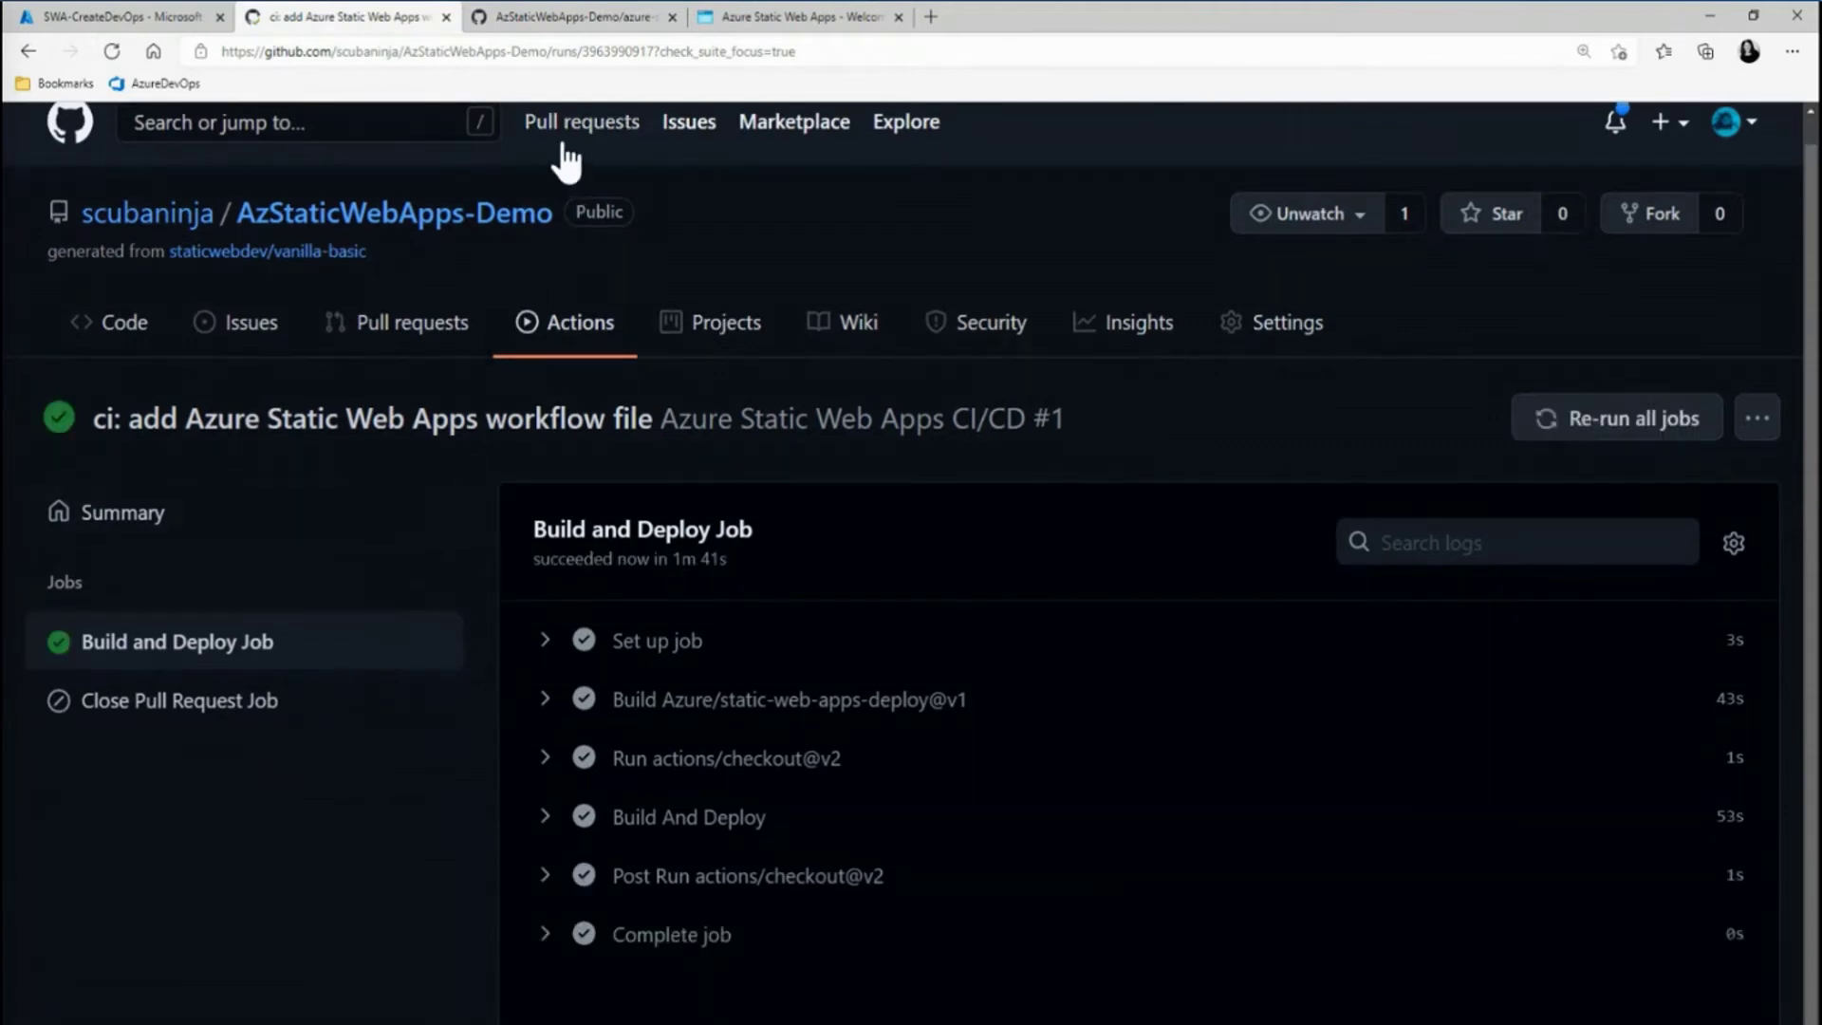
Step: Reload the live static web app site to see the deployed content
left_click(806, 20)
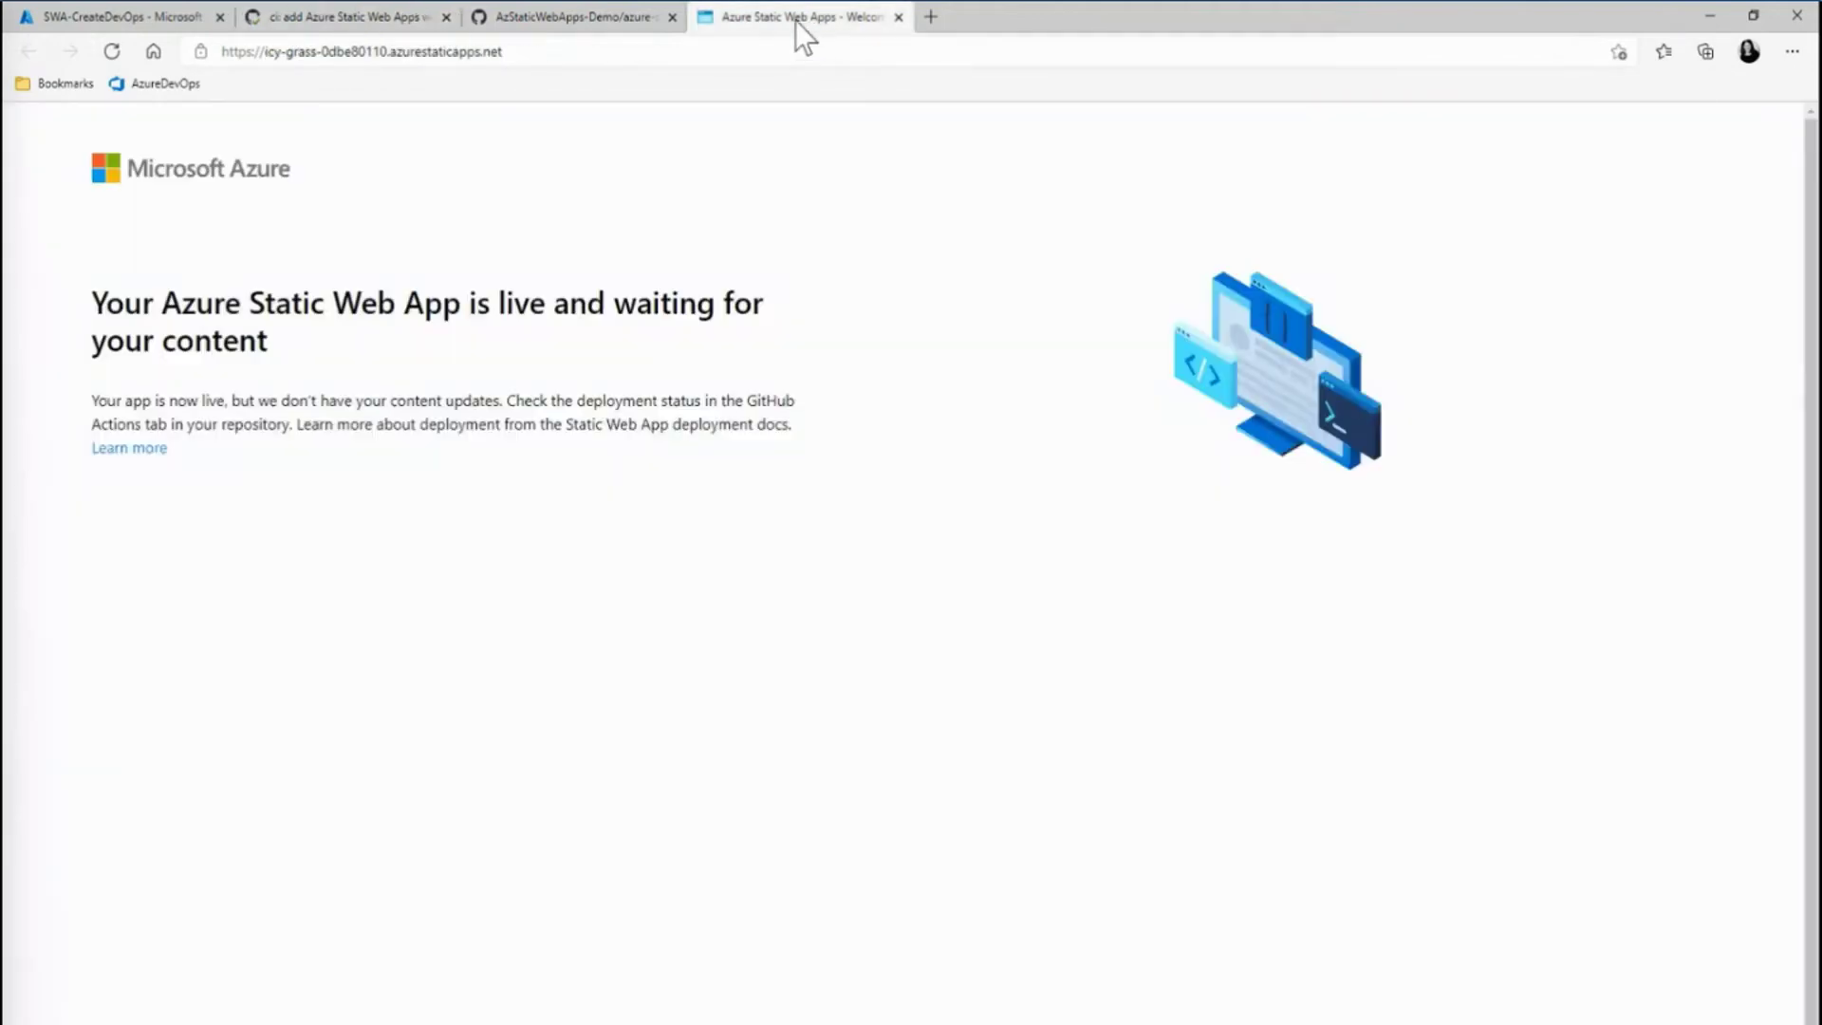
left_click(114, 52)
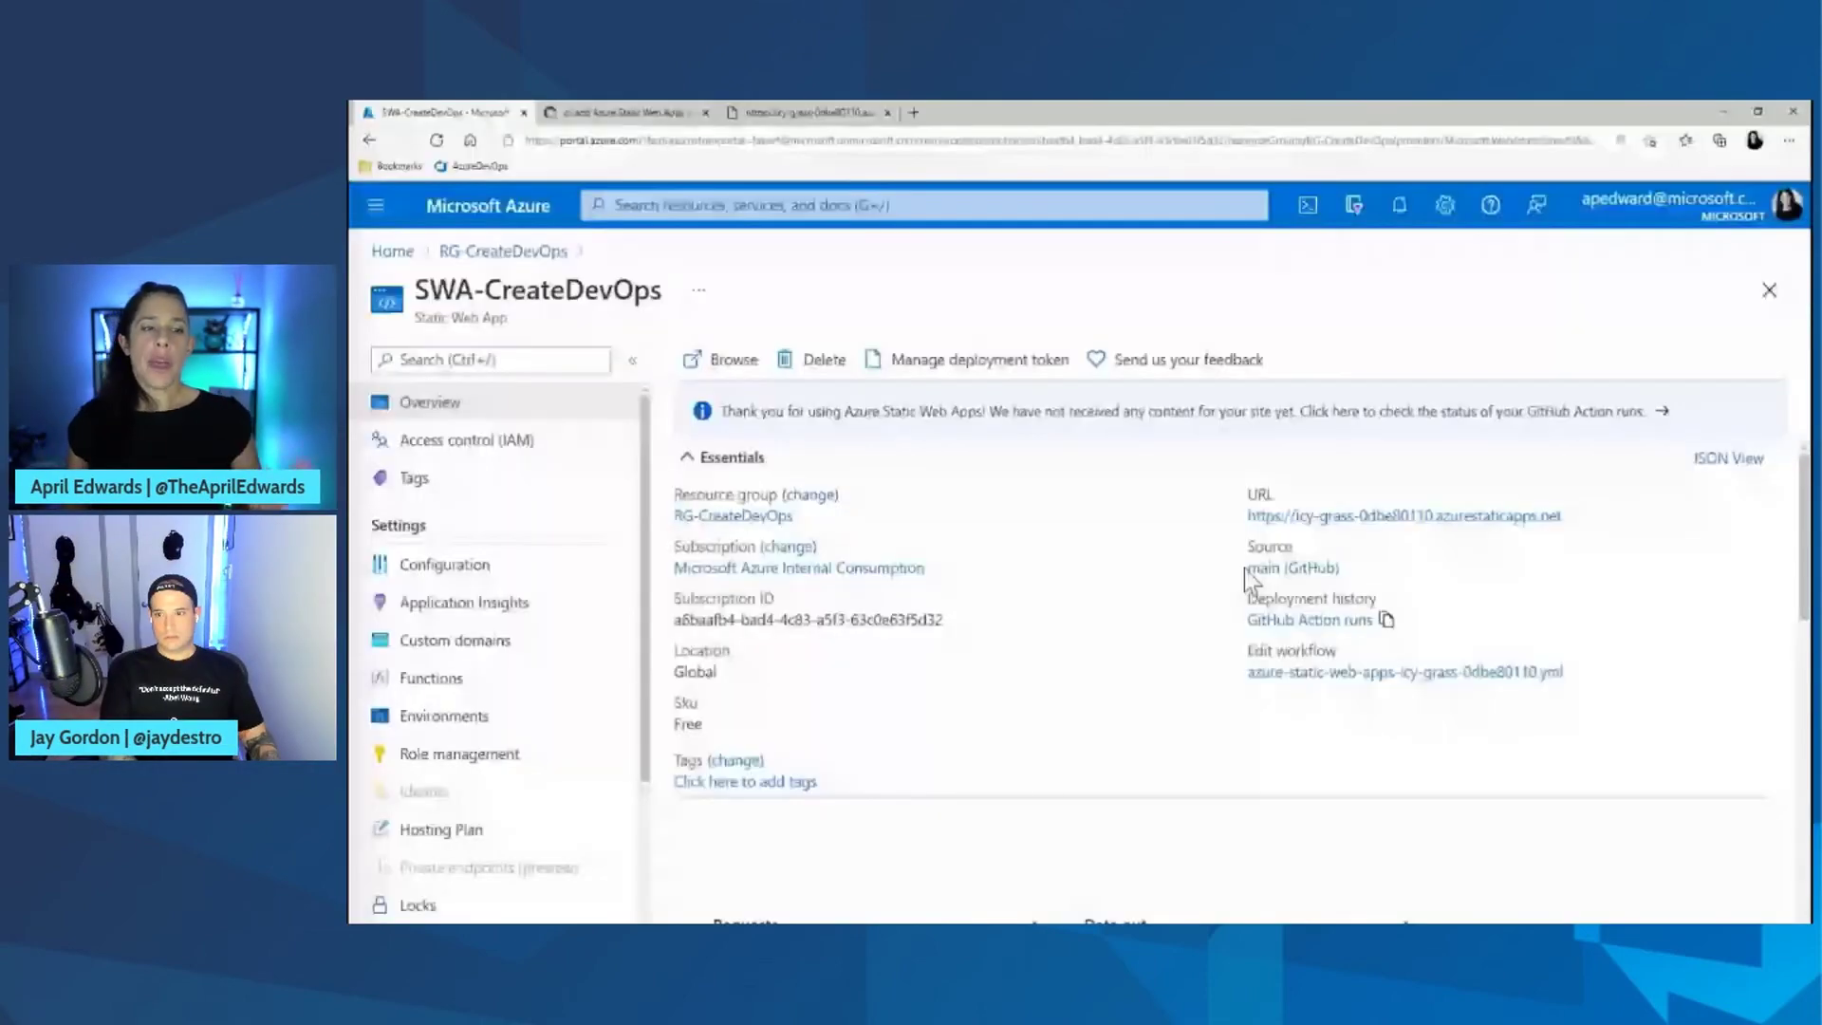
Step: Open the app's GitHub repository and its index.html file
left_click(1267, 568)
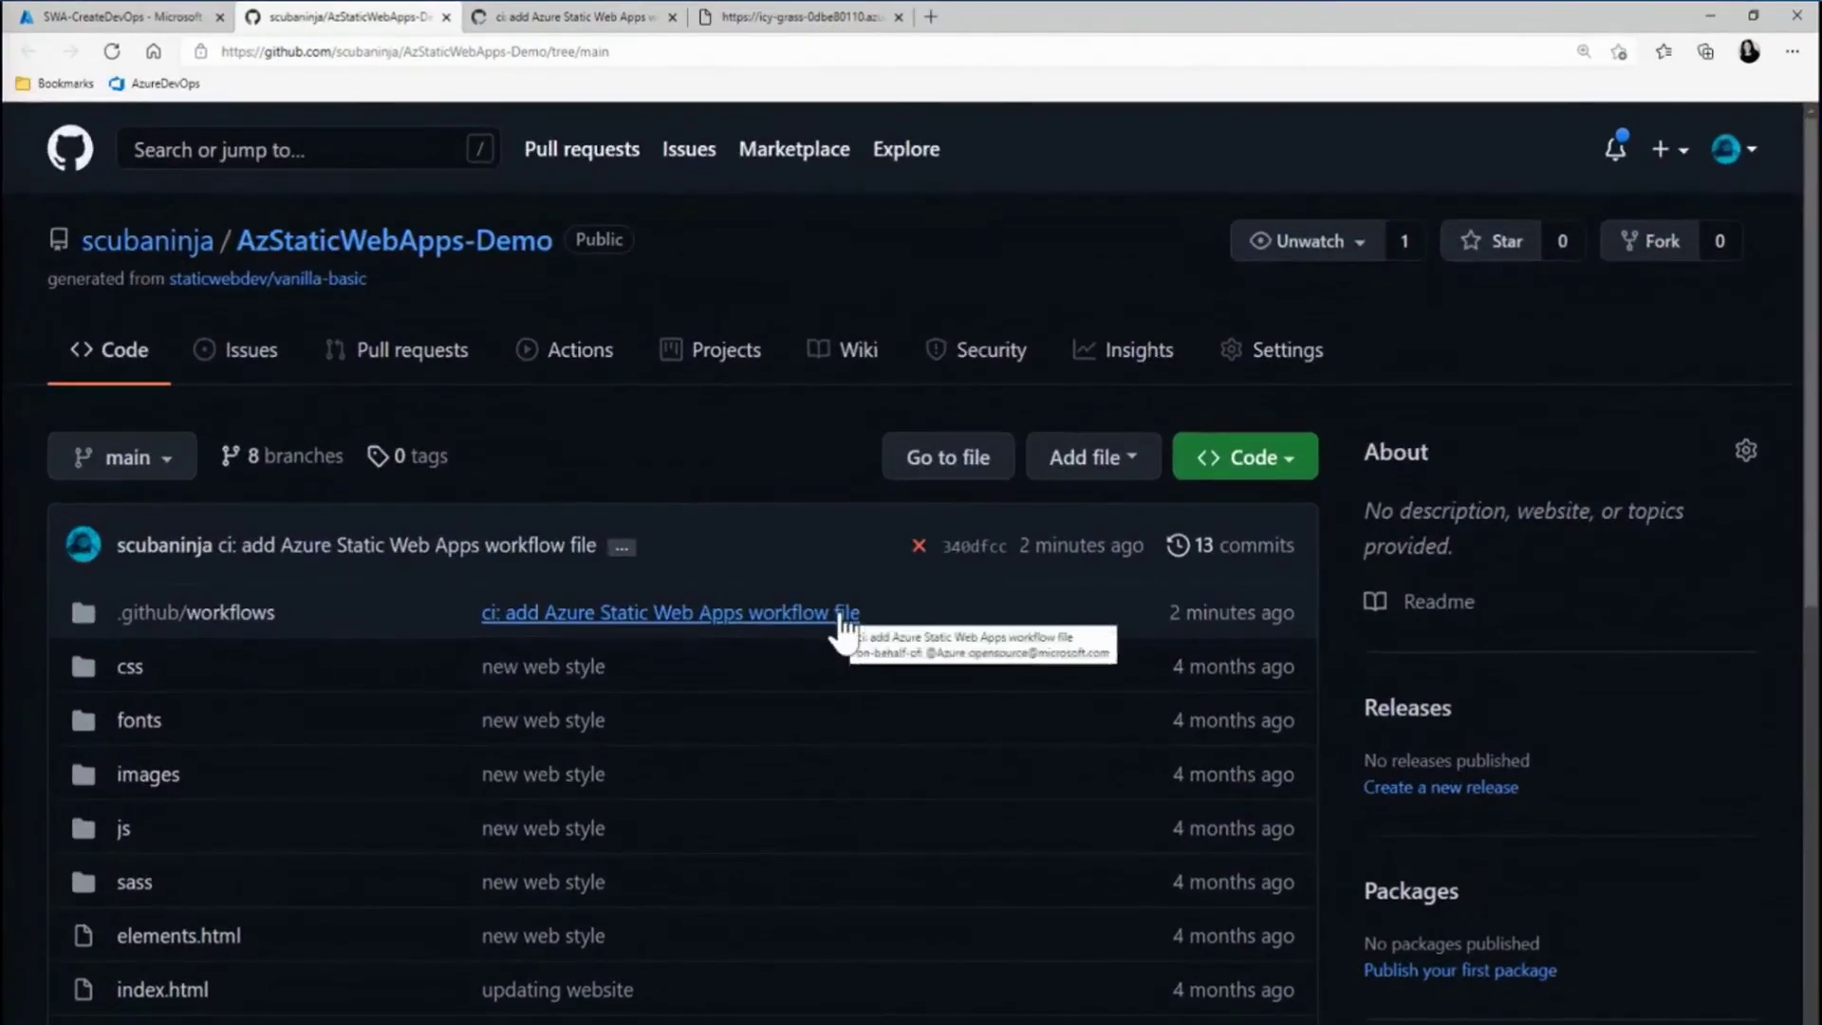
scroll(1015, 608, "down", 3)
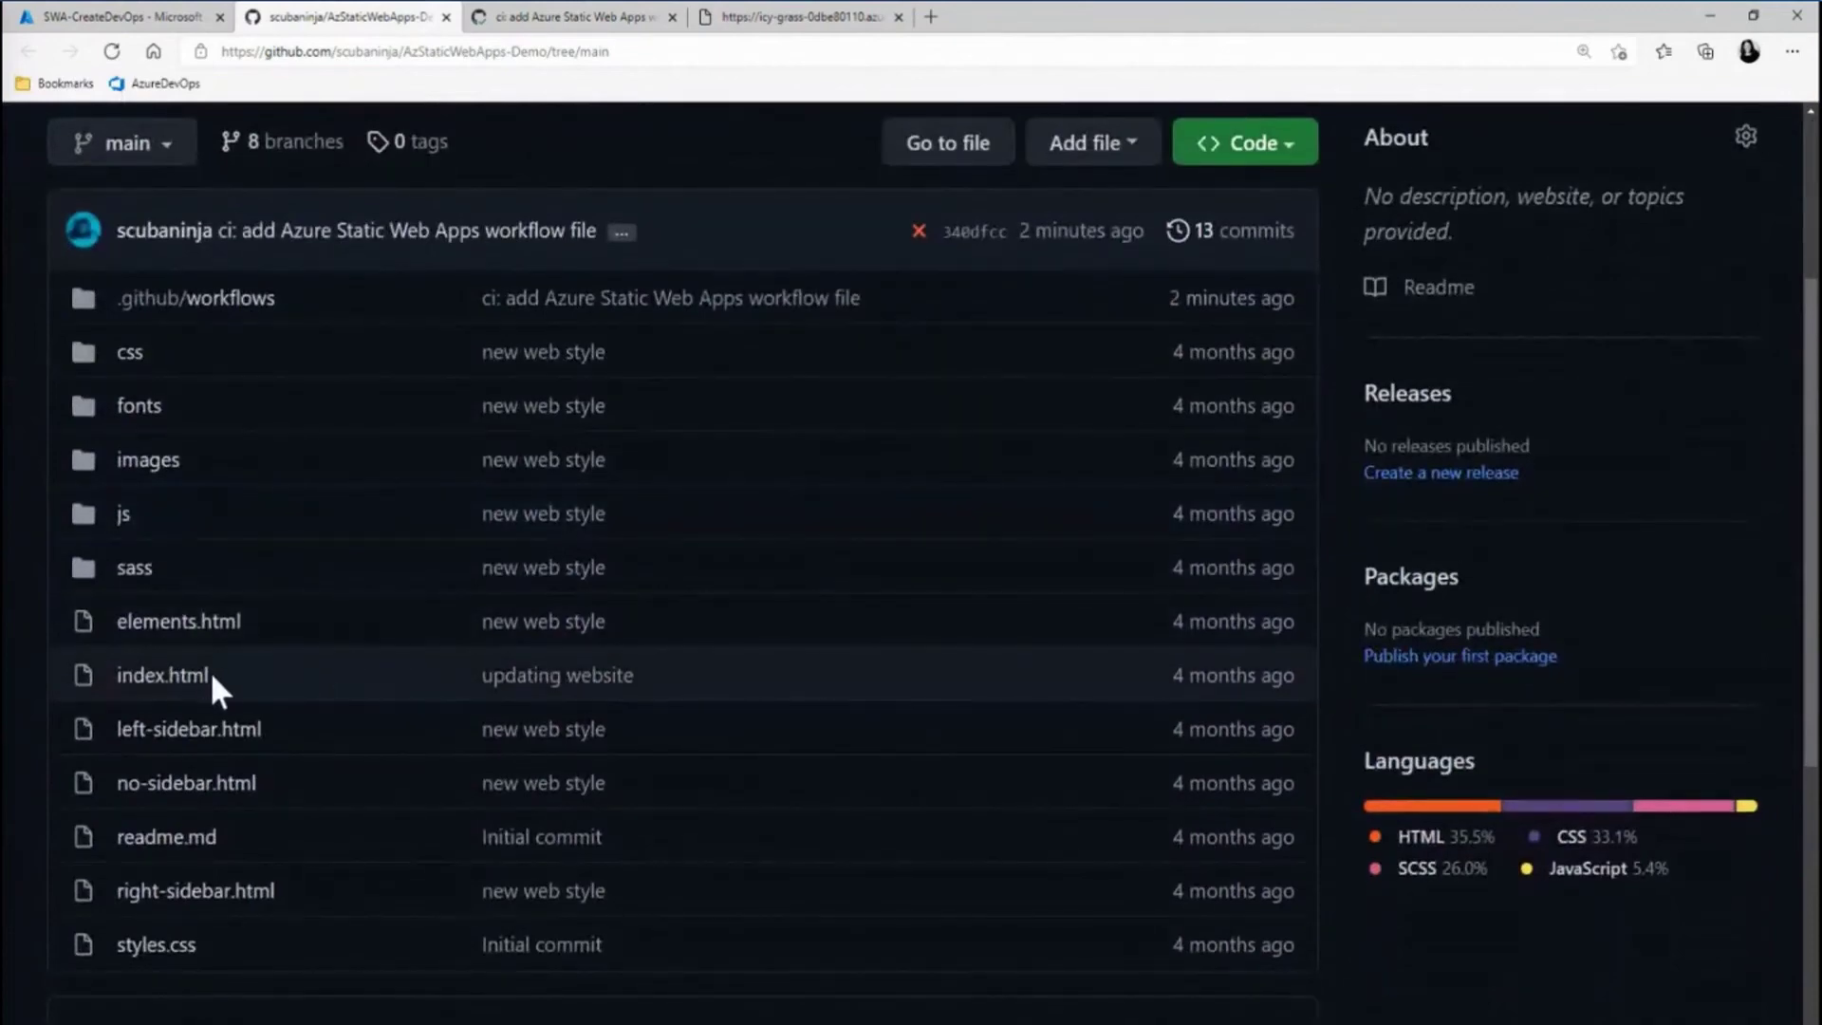
left_click(162, 675)
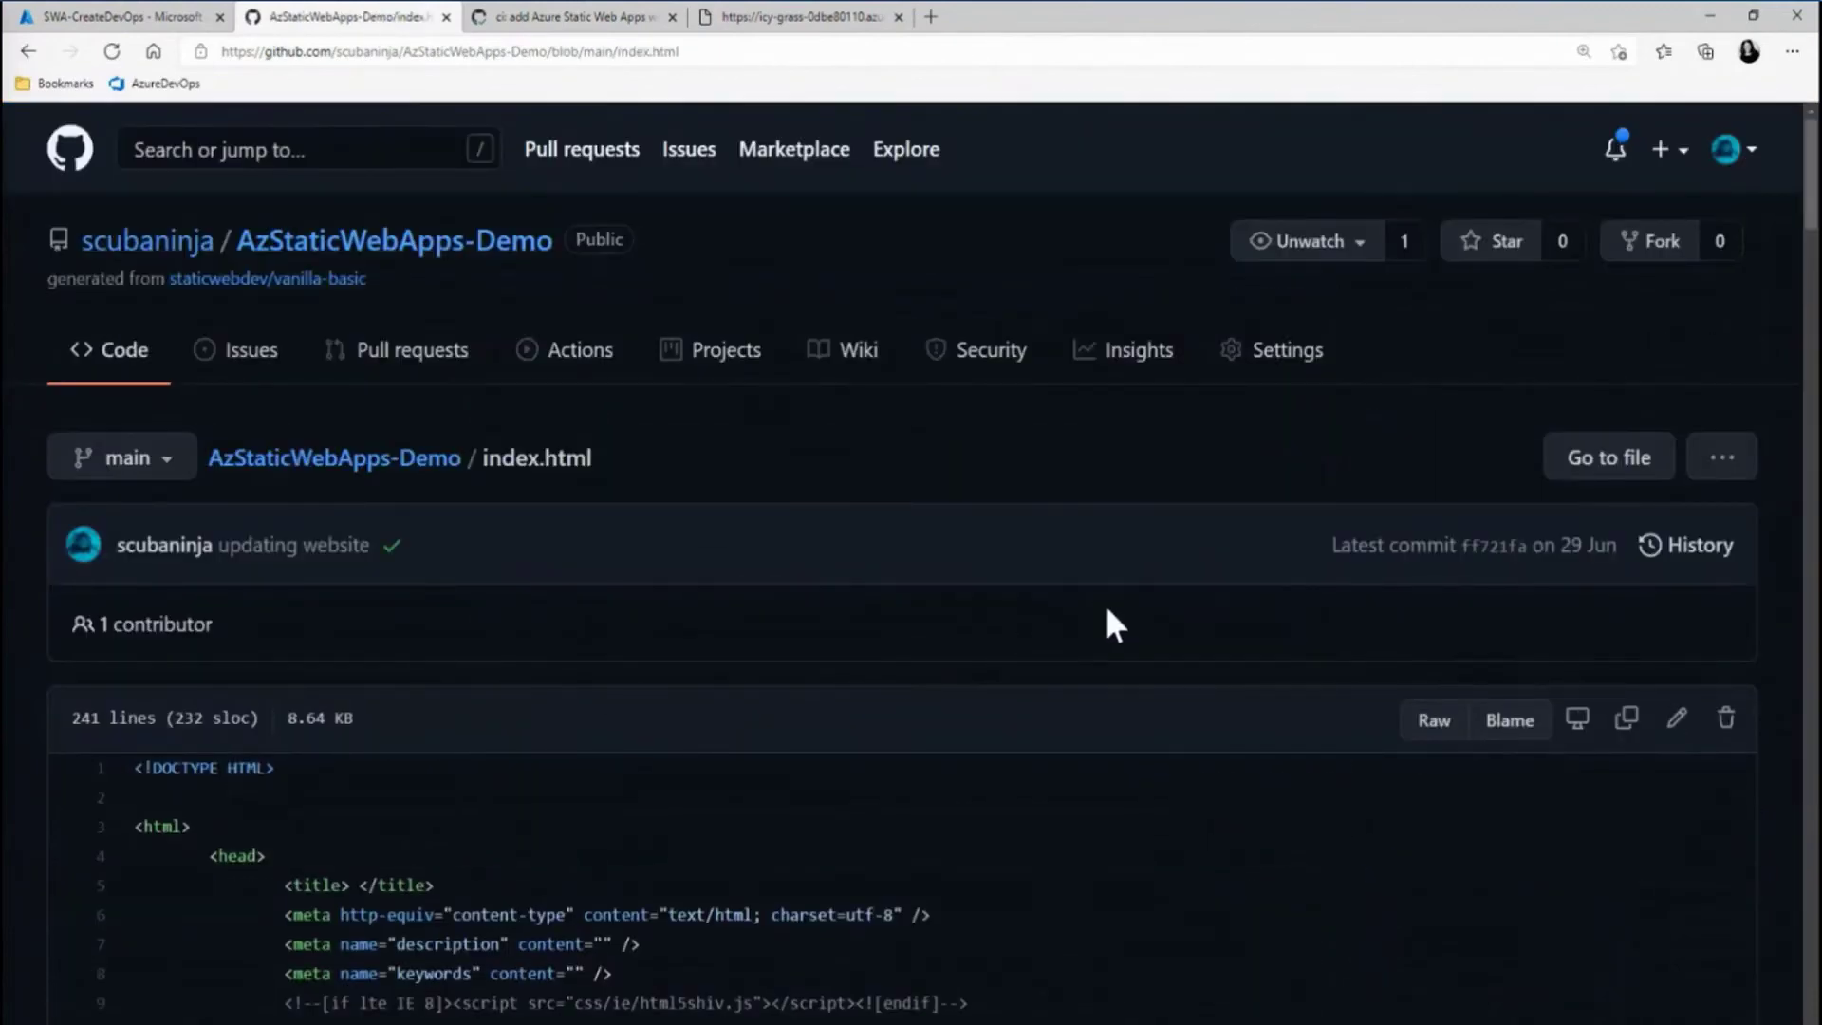
Step: Edit index.html so the banner reads 'Welcome to Create DevOps!', reaching the commit form
left_click(1677, 719)
scroll(948, 601, "down", 6)
scroll(929, 655, "down", 5)
scroll(910, 667, "down", 3)
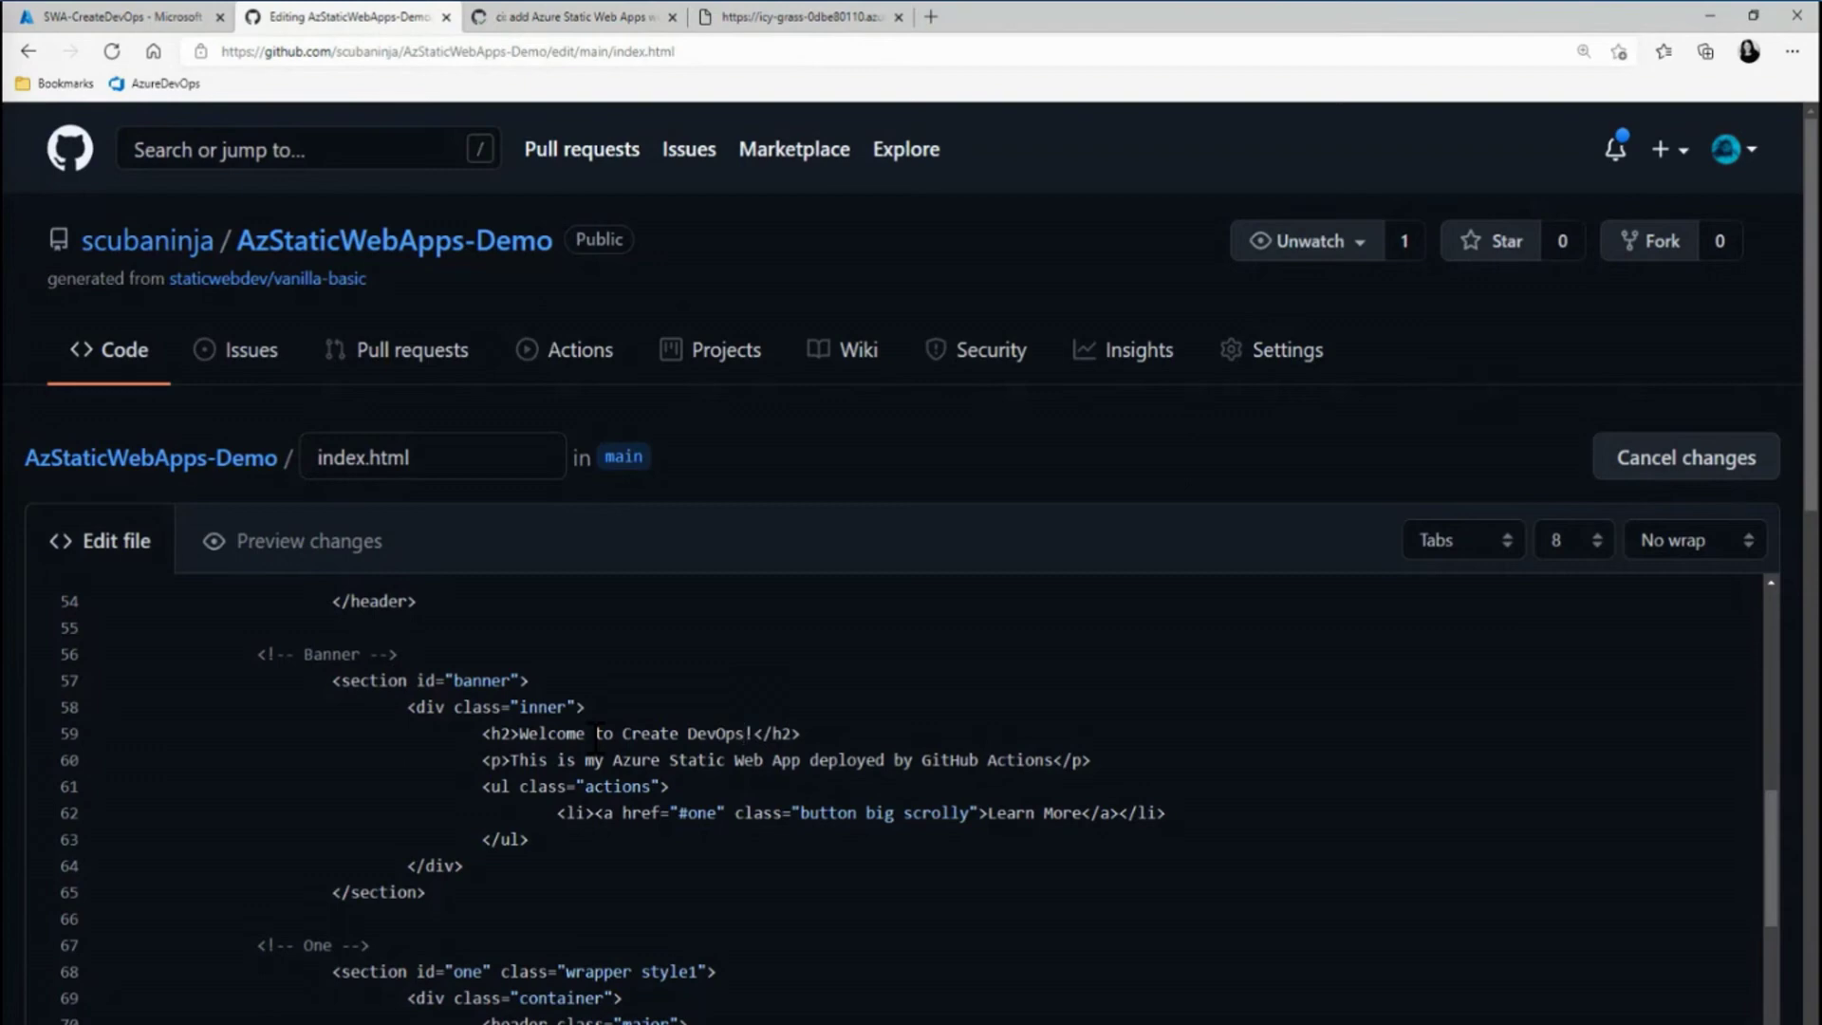
scroll(596, 738, "down", 10)
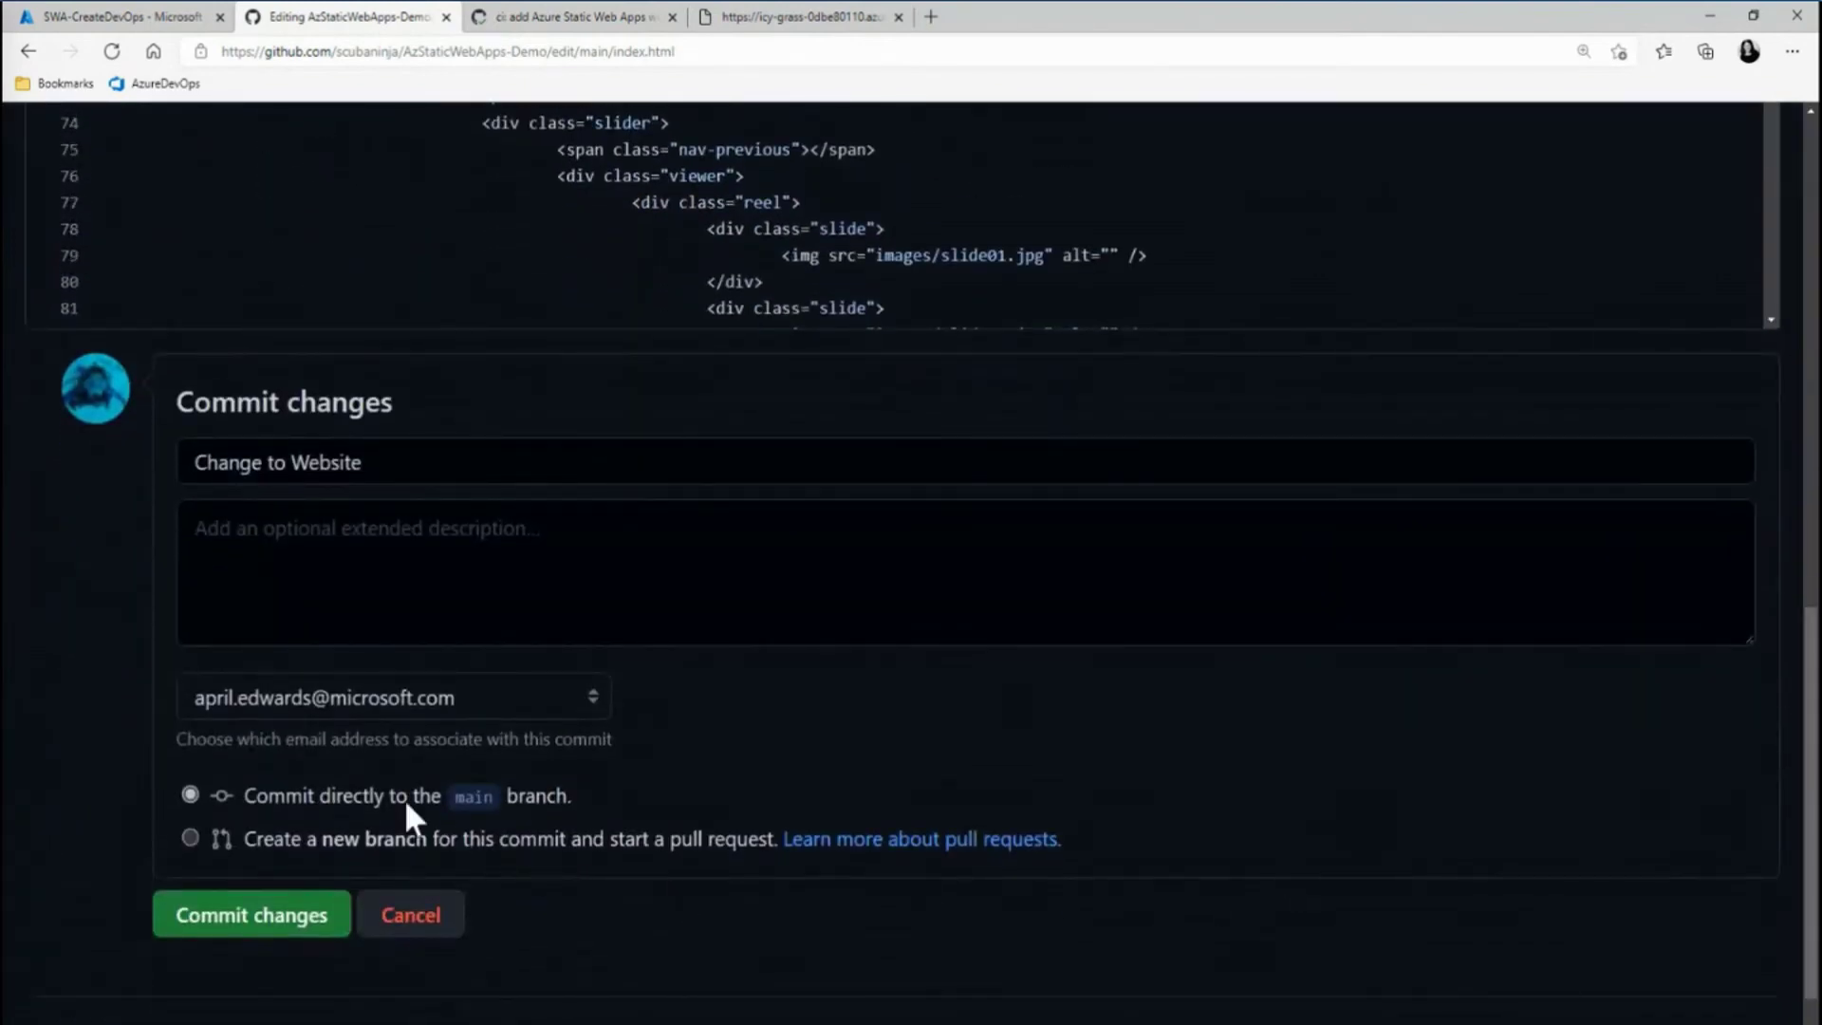
Step: Commit the edit to new branch scubaninja-patch-3 and open pull request #16 'Change to Website'
left_click(360, 839)
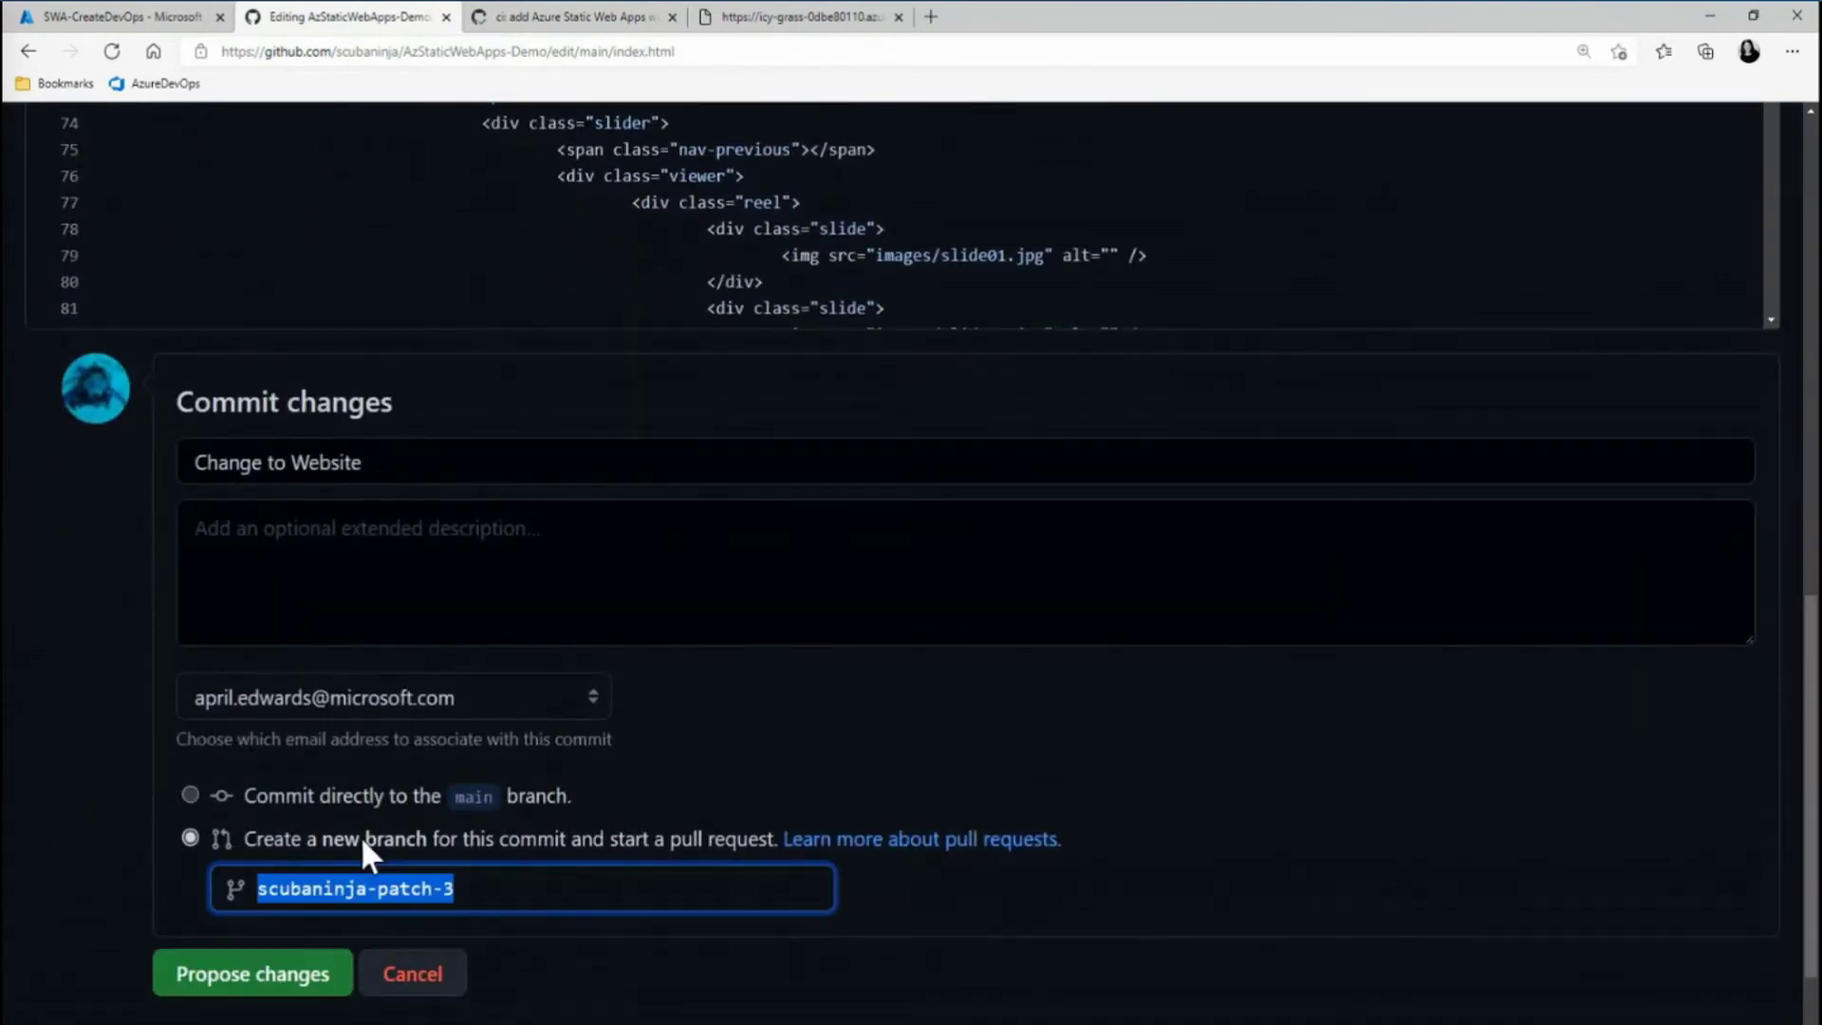
left_click(276, 982)
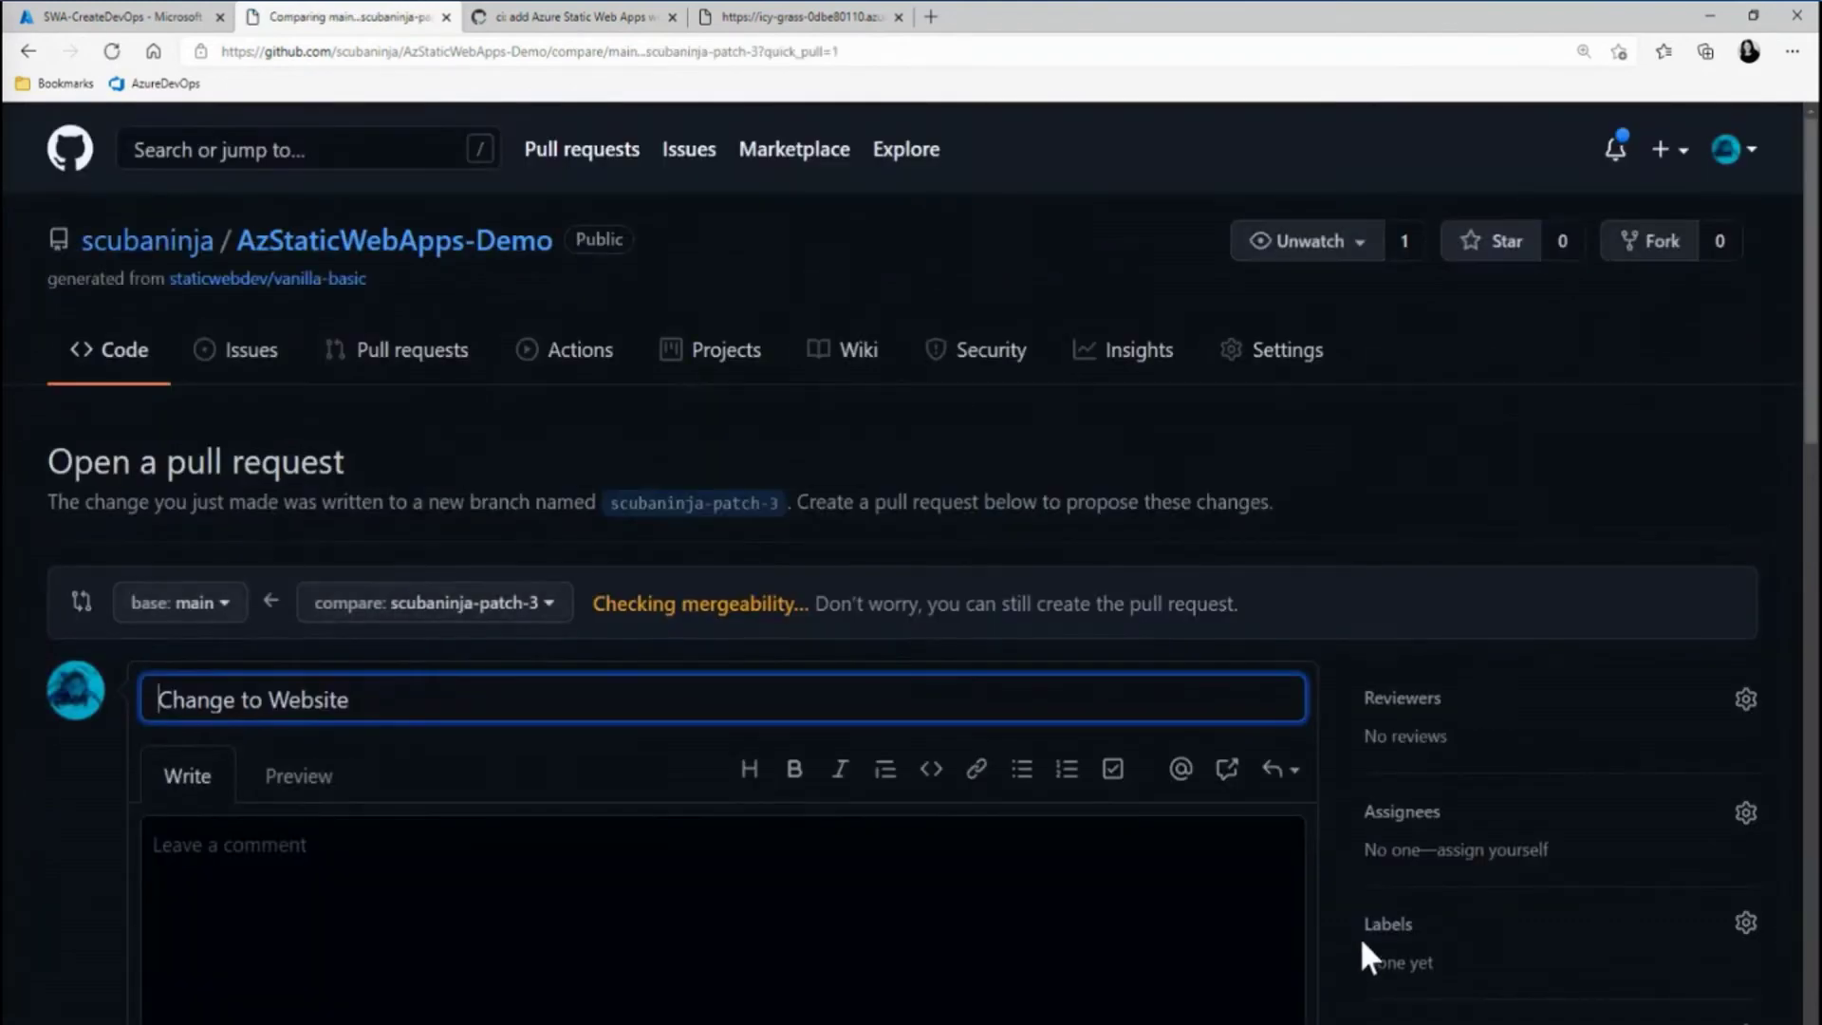
scroll(1367, 840, "down", 4)
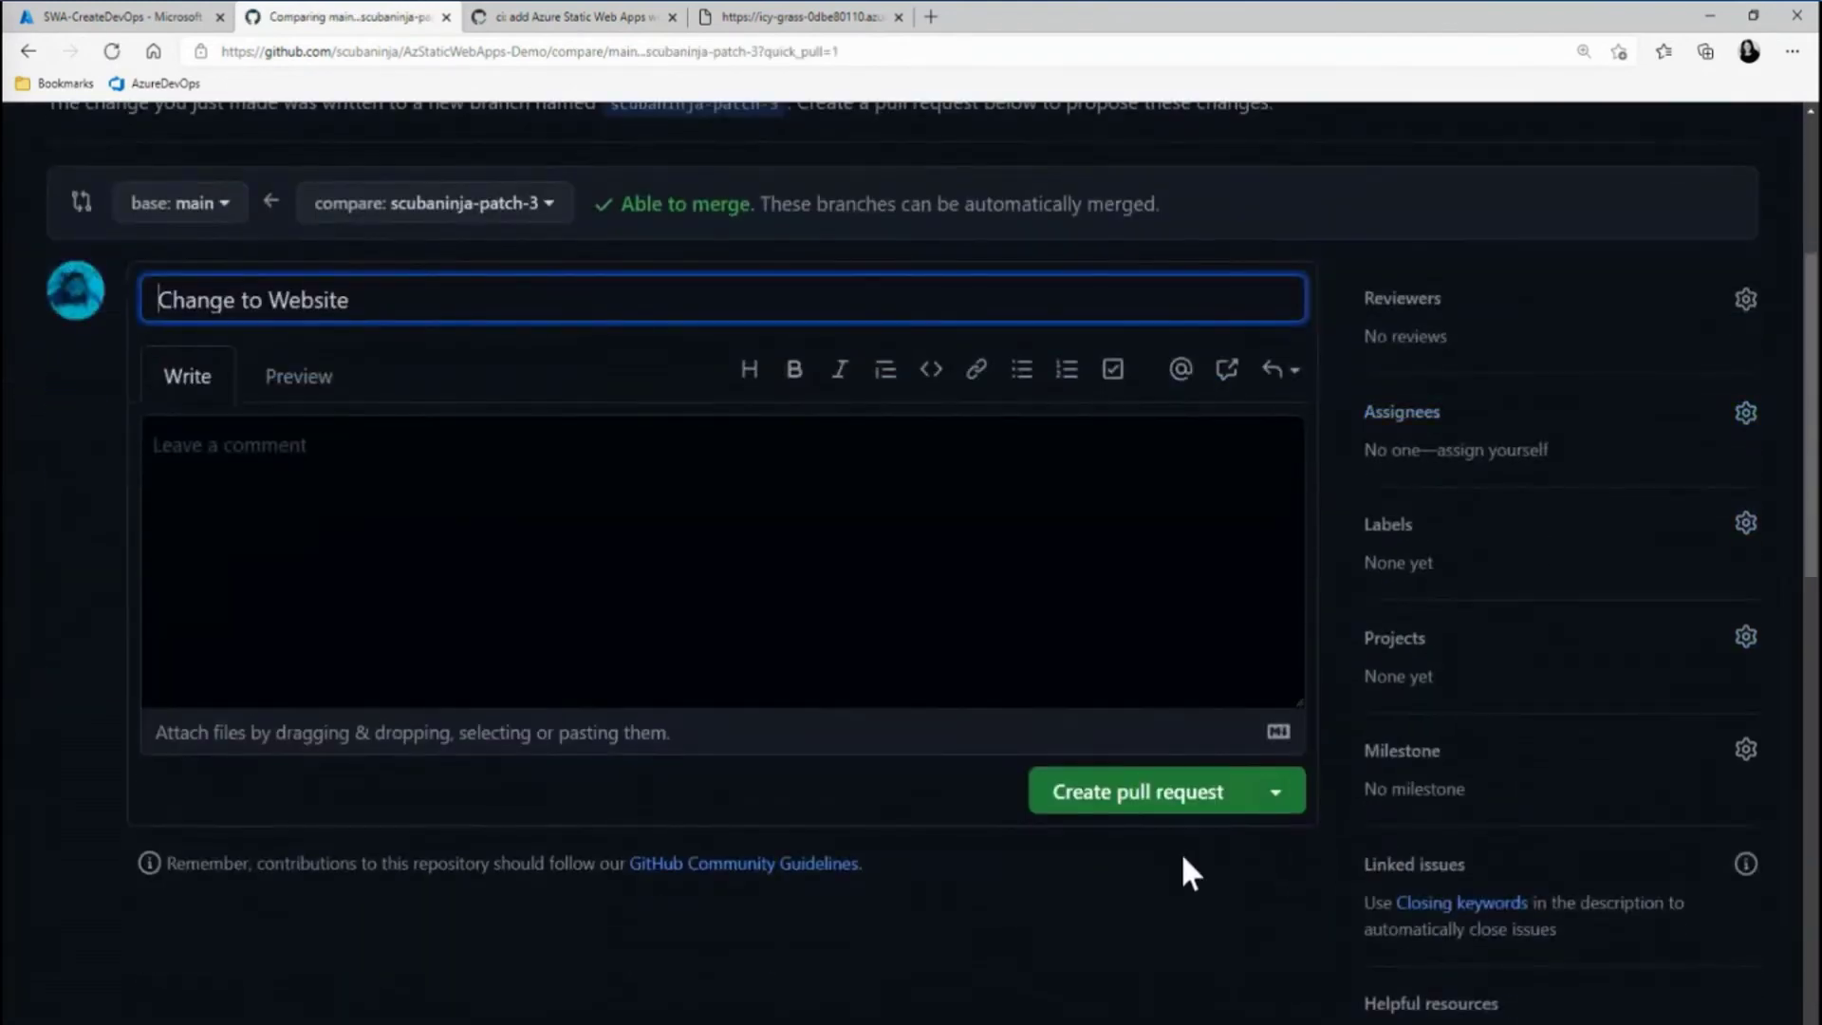
left_click(1112, 801)
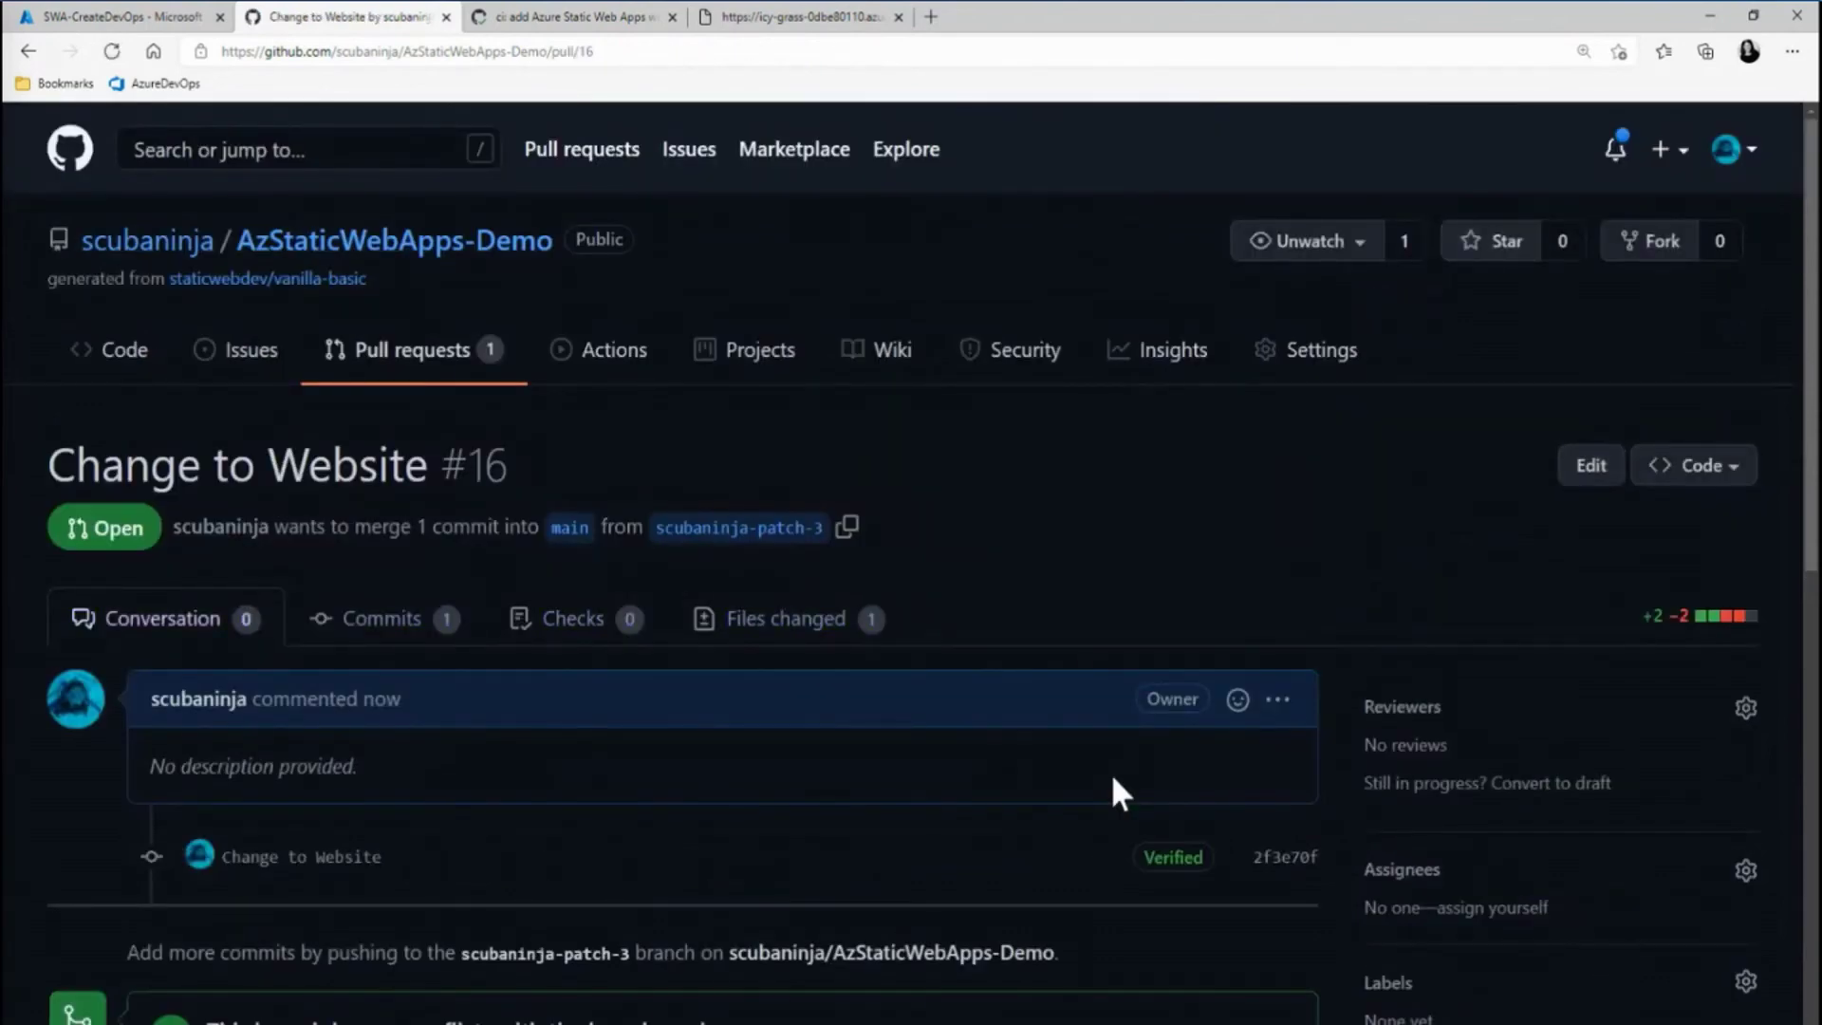
Step: Copy the title 'Change to Website #16' and locate its in-progress CI/CD run #2
left_click_drag(514, 459, 48, 457)
left_click(83, 425)
left_click(119, 463)
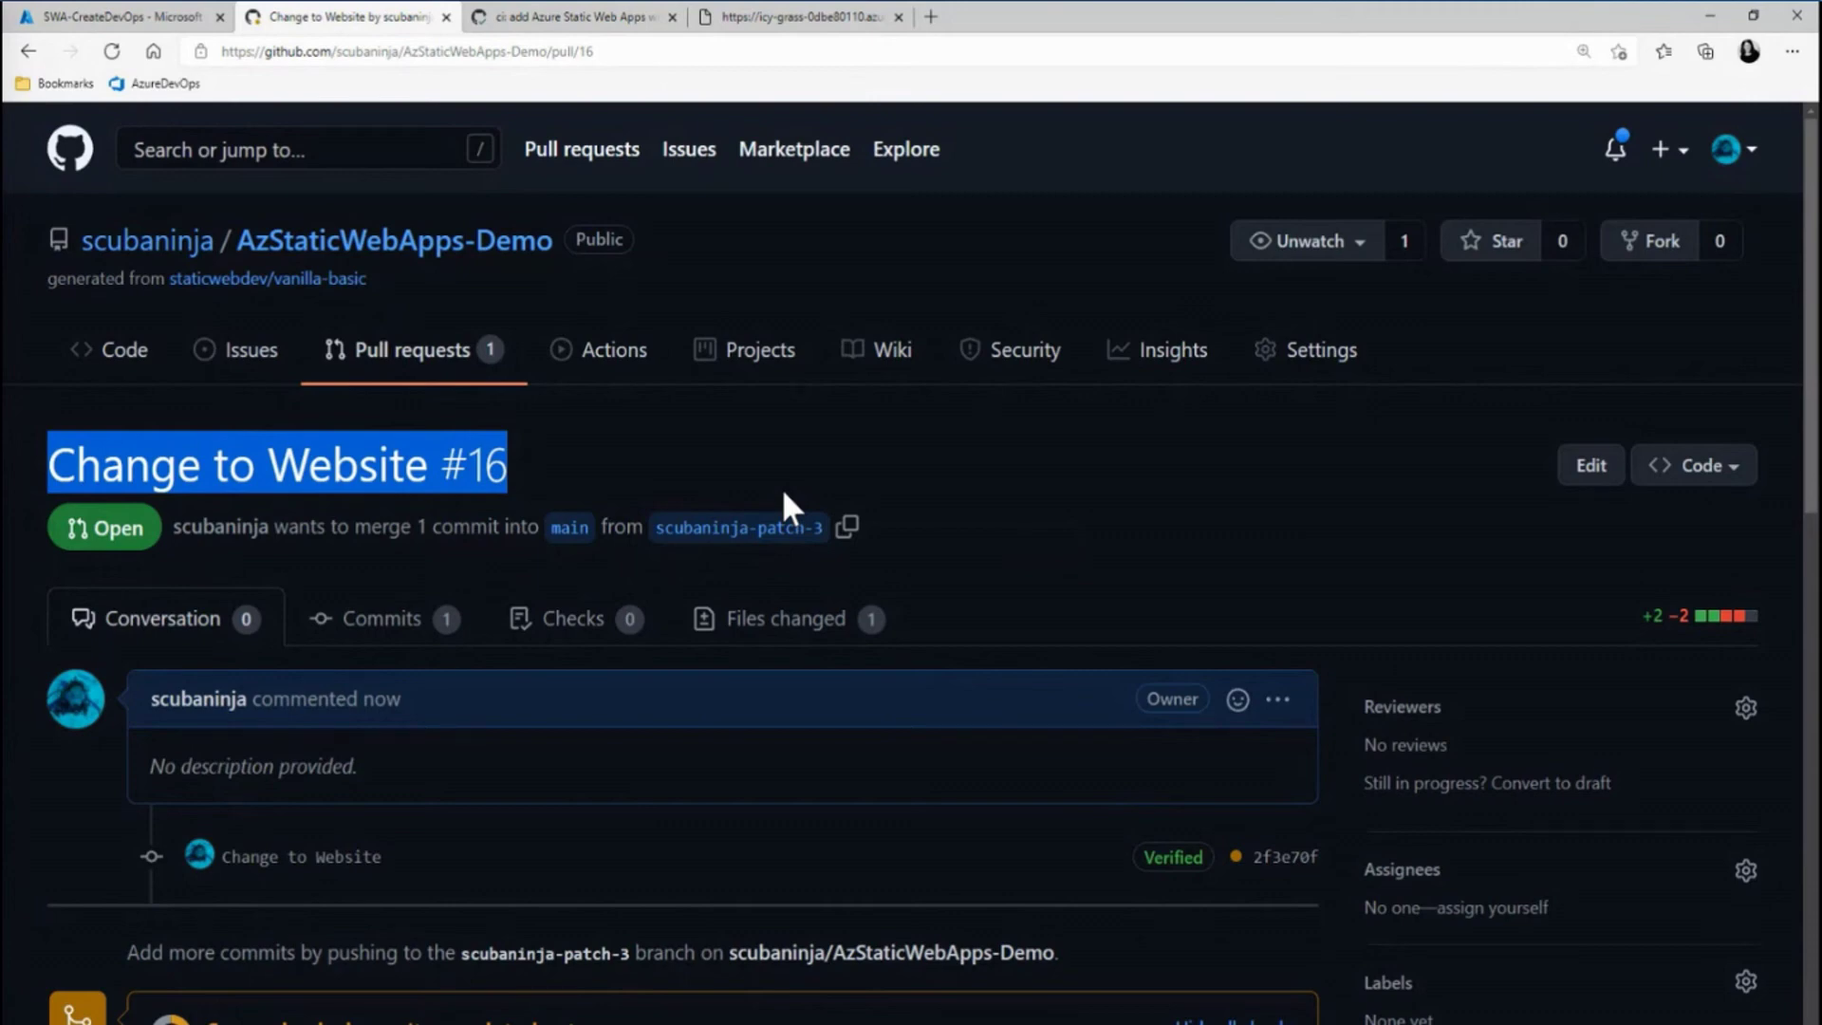
scroll(784, 492, "down", 1)
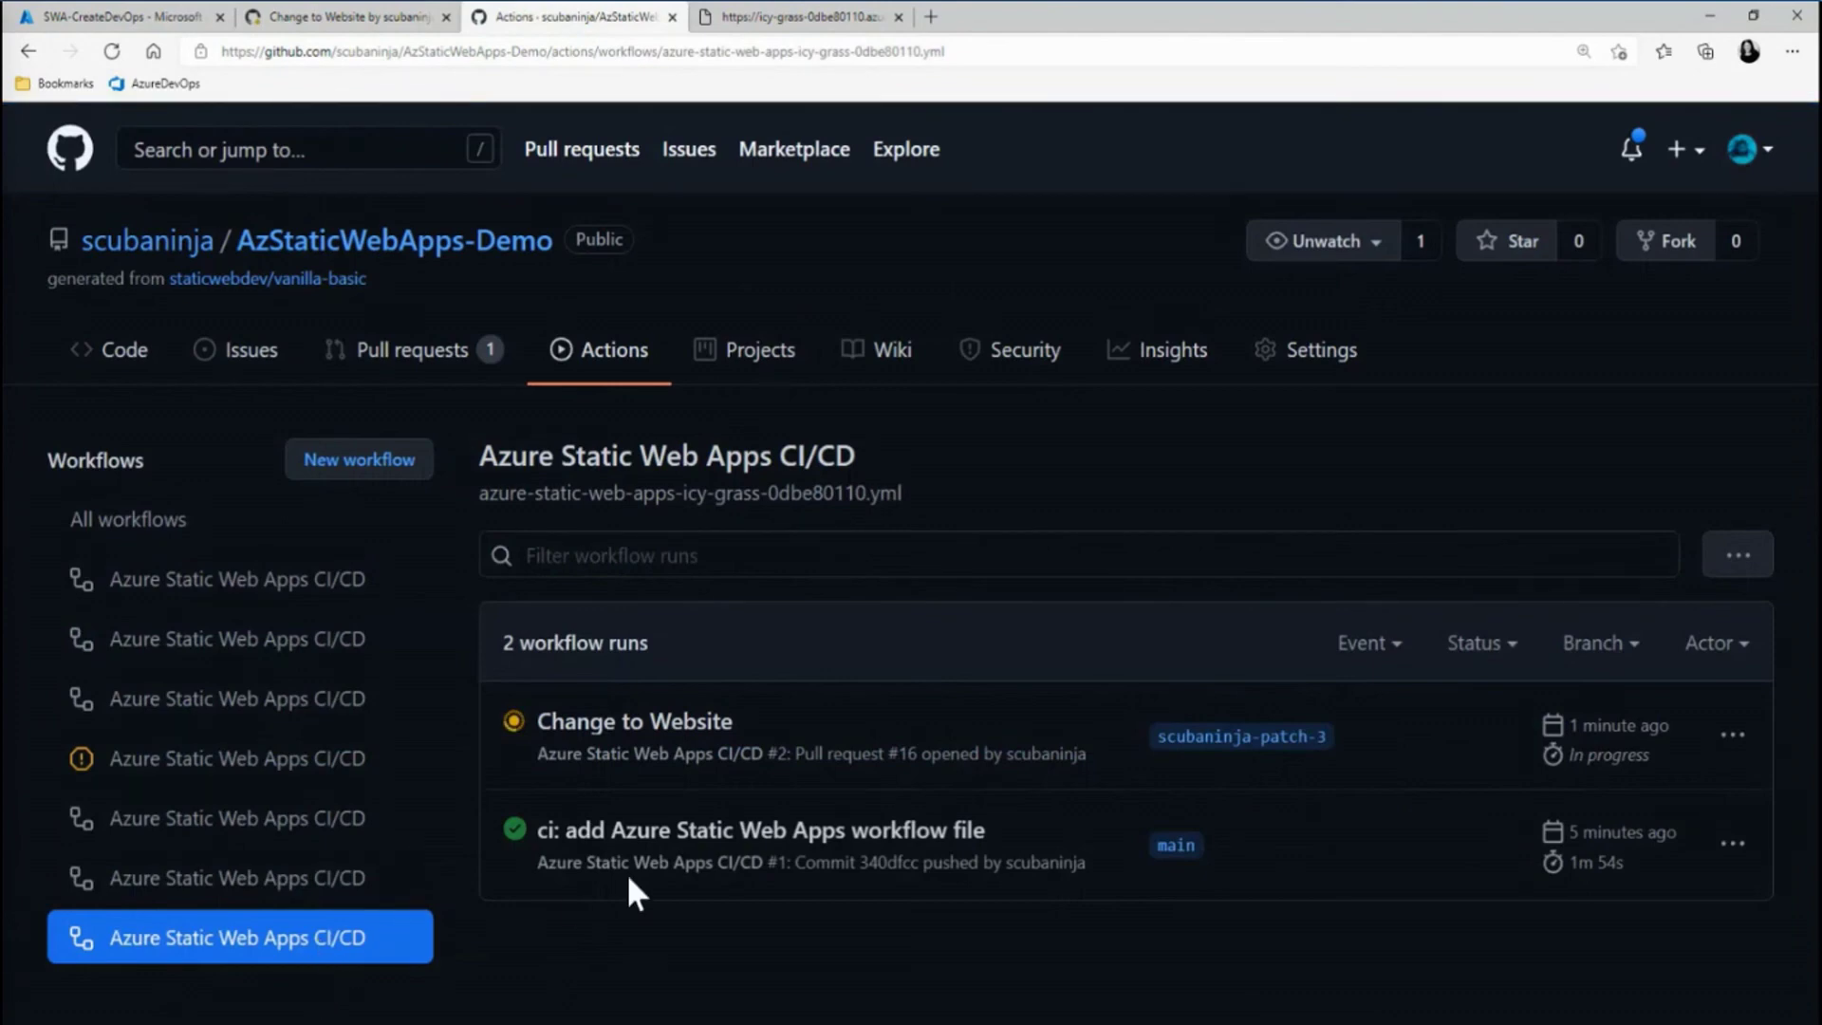
Step: Open run #2's Build and Deploy Job log and close the extra browser tab
left_click(630, 726)
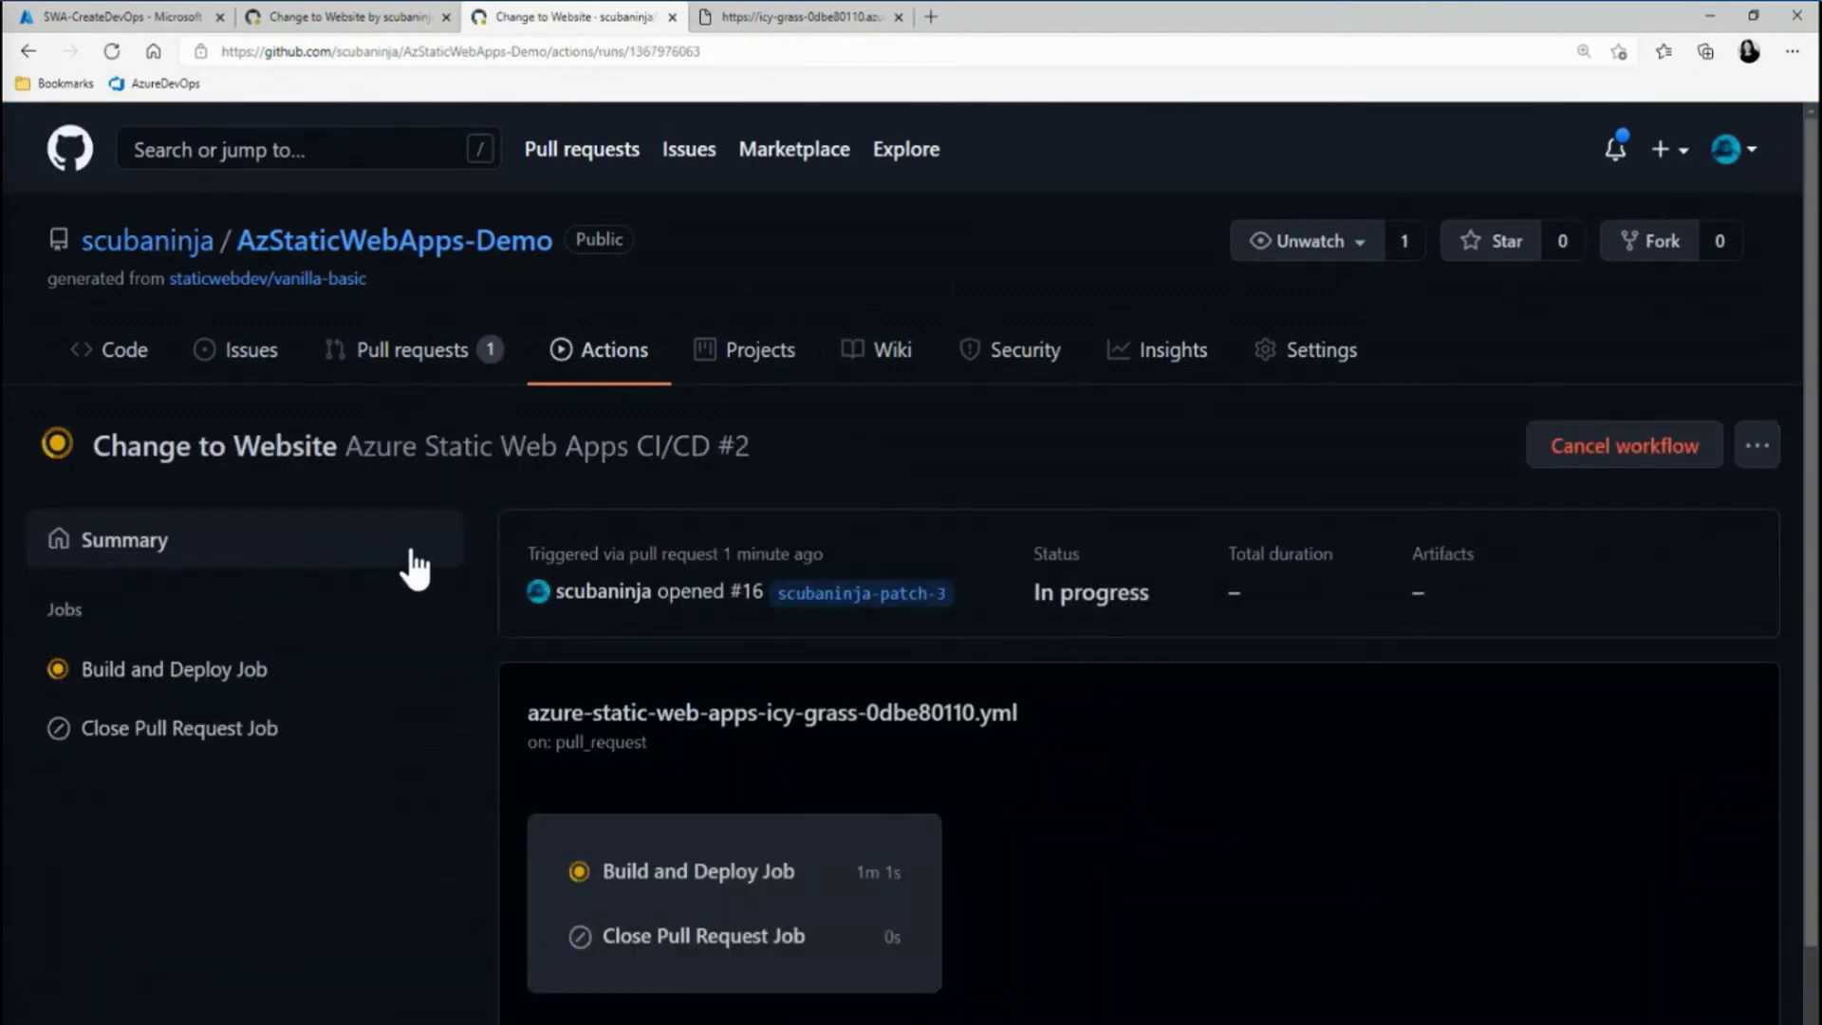
scroll(427, 545, "down", 1)
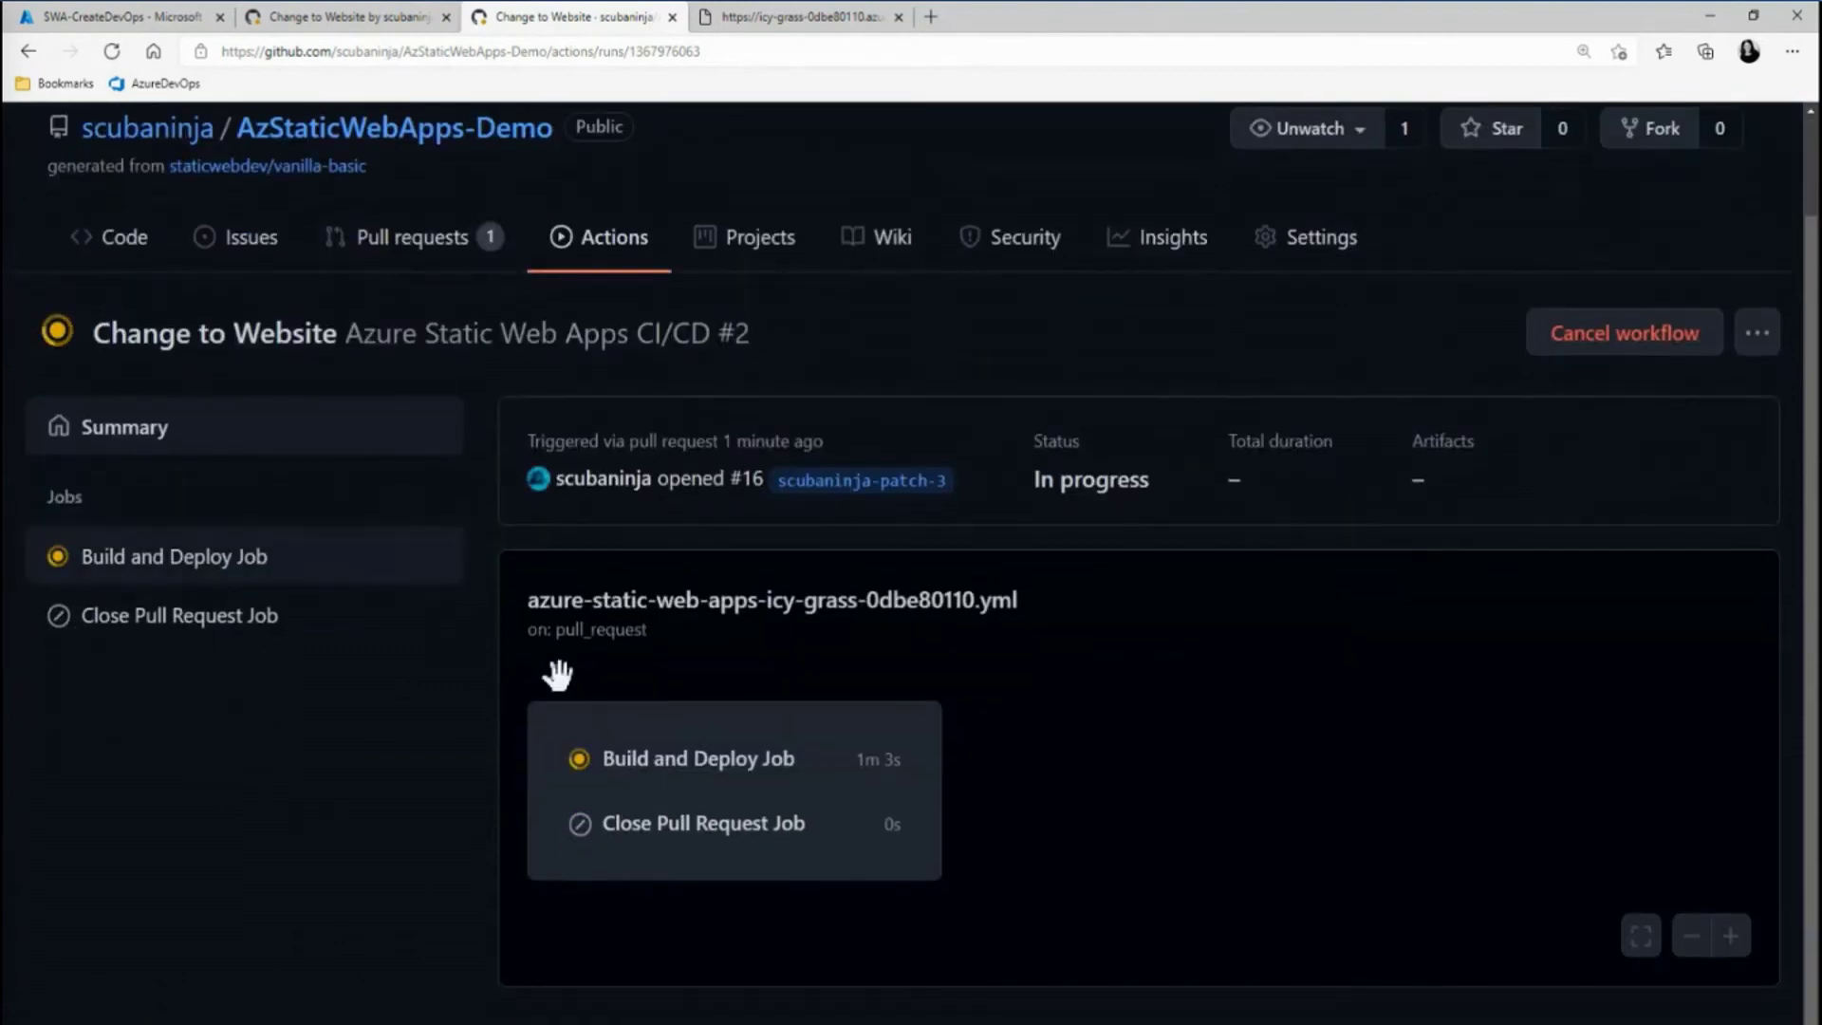
left_click(684, 783)
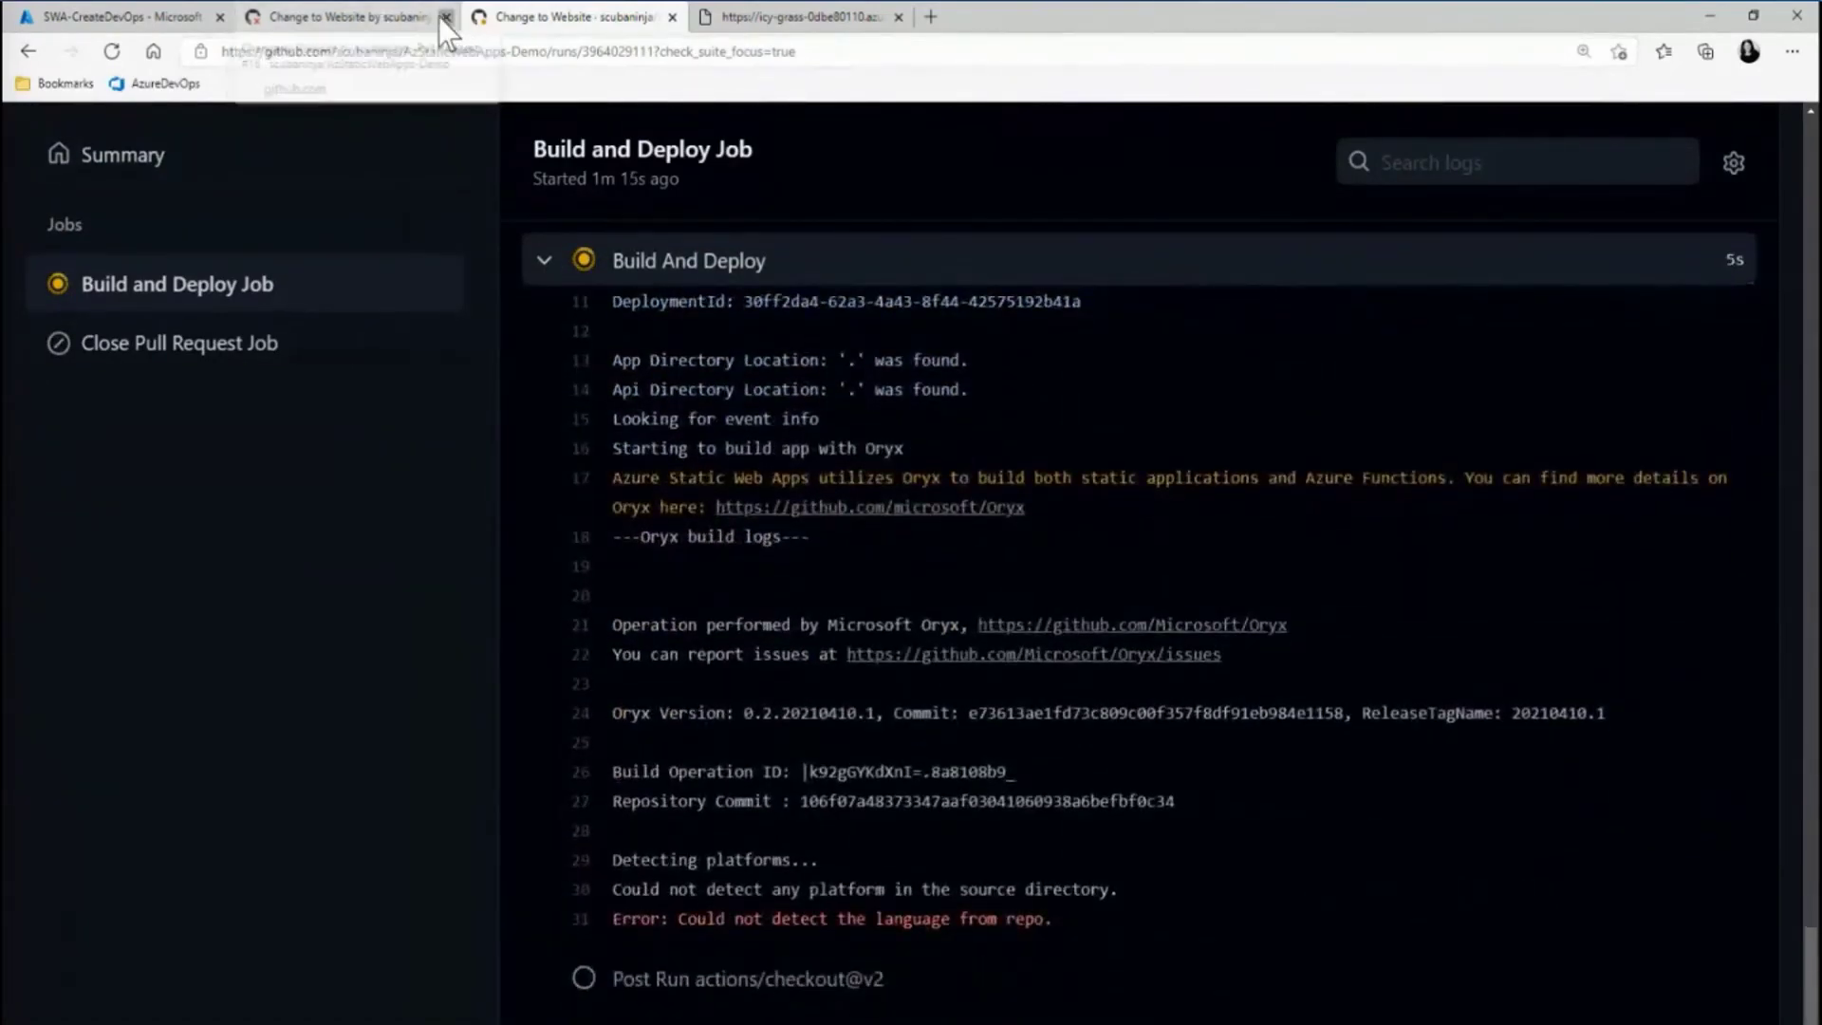
left_click(443, 16)
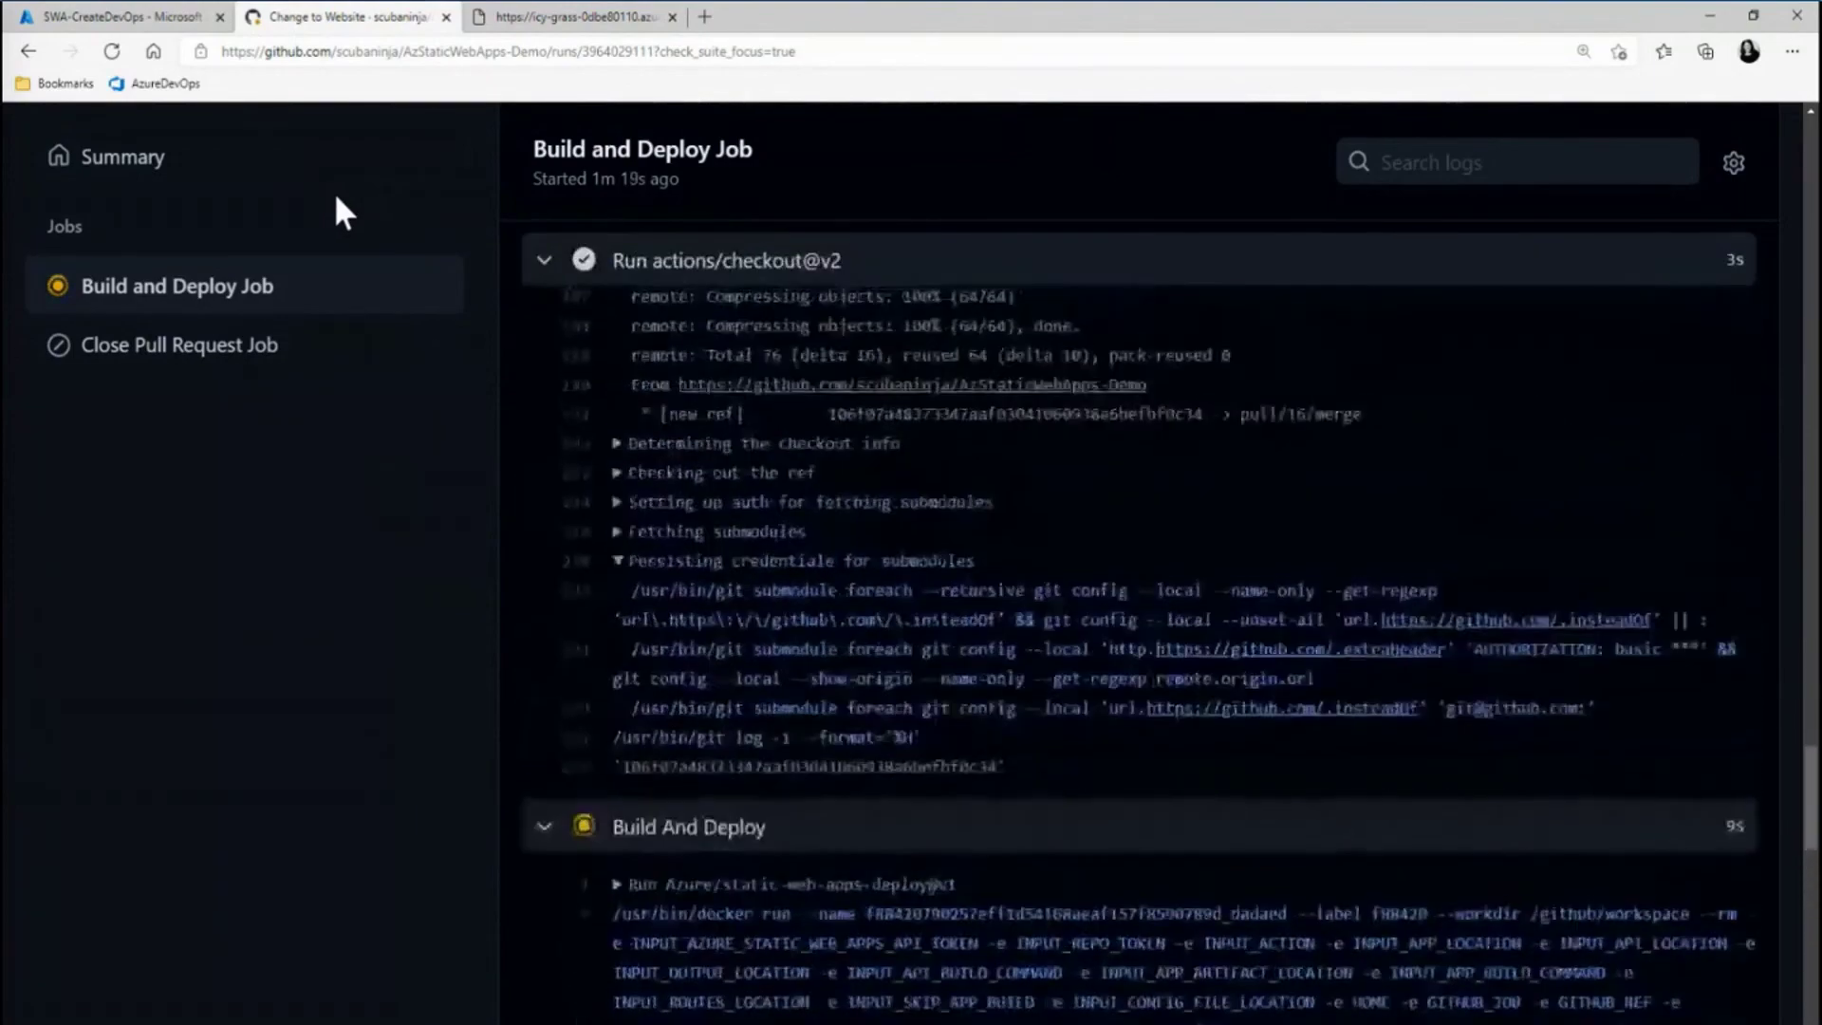
Step: Collapse the static-web-apps-deploy build, checkout and Build And Deploy log steps
scroll(553, 272, "up", 10)
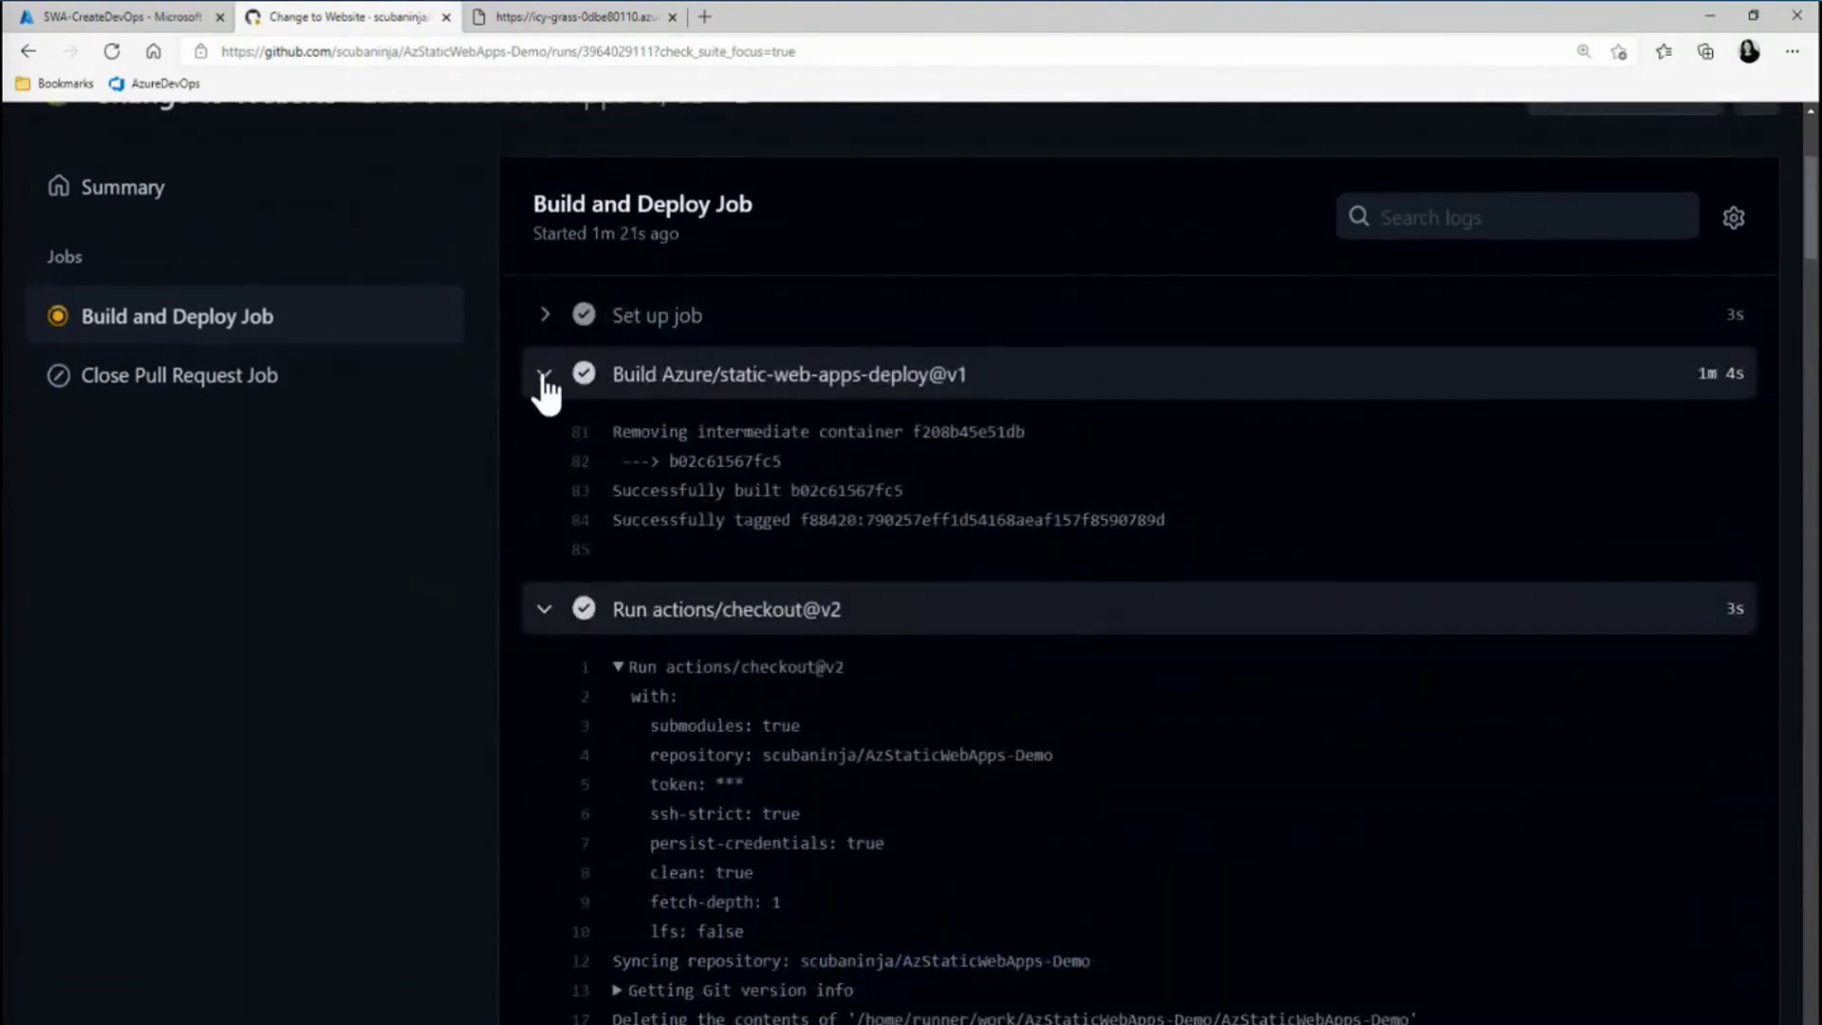
left_click(541, 395)
left_click(546, 435)
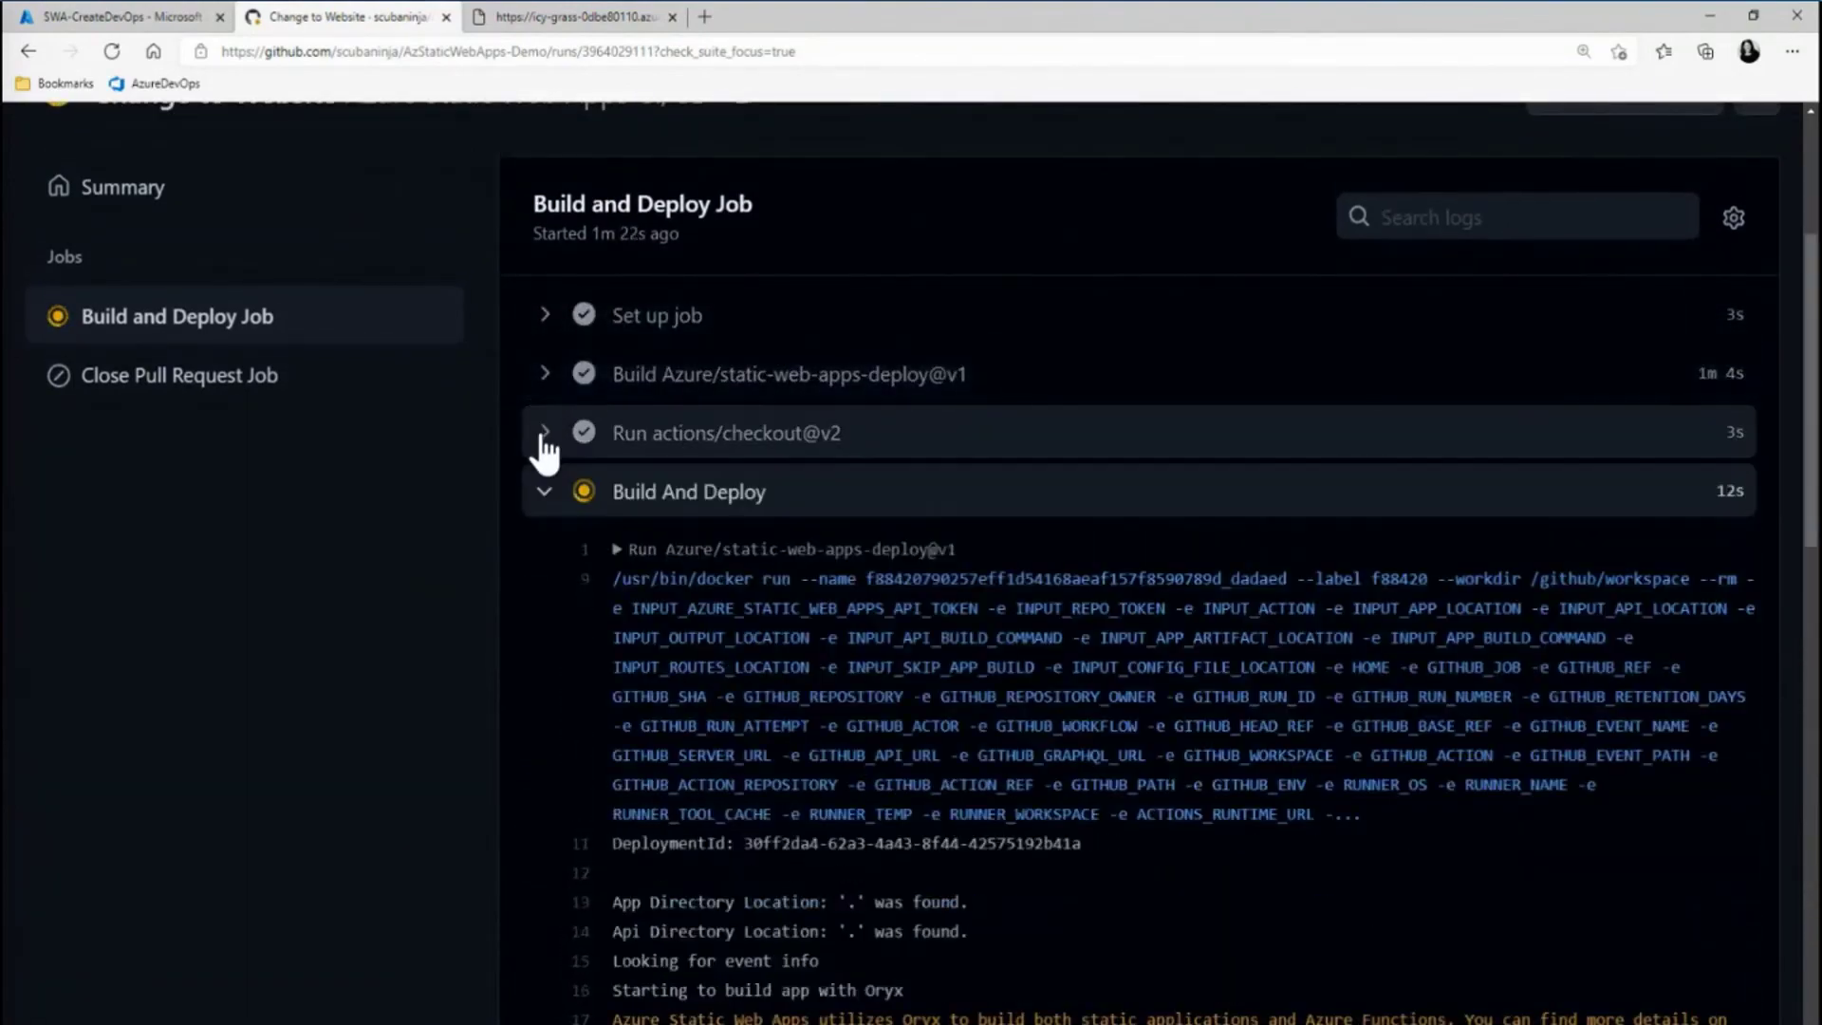
left_click(536, 494)
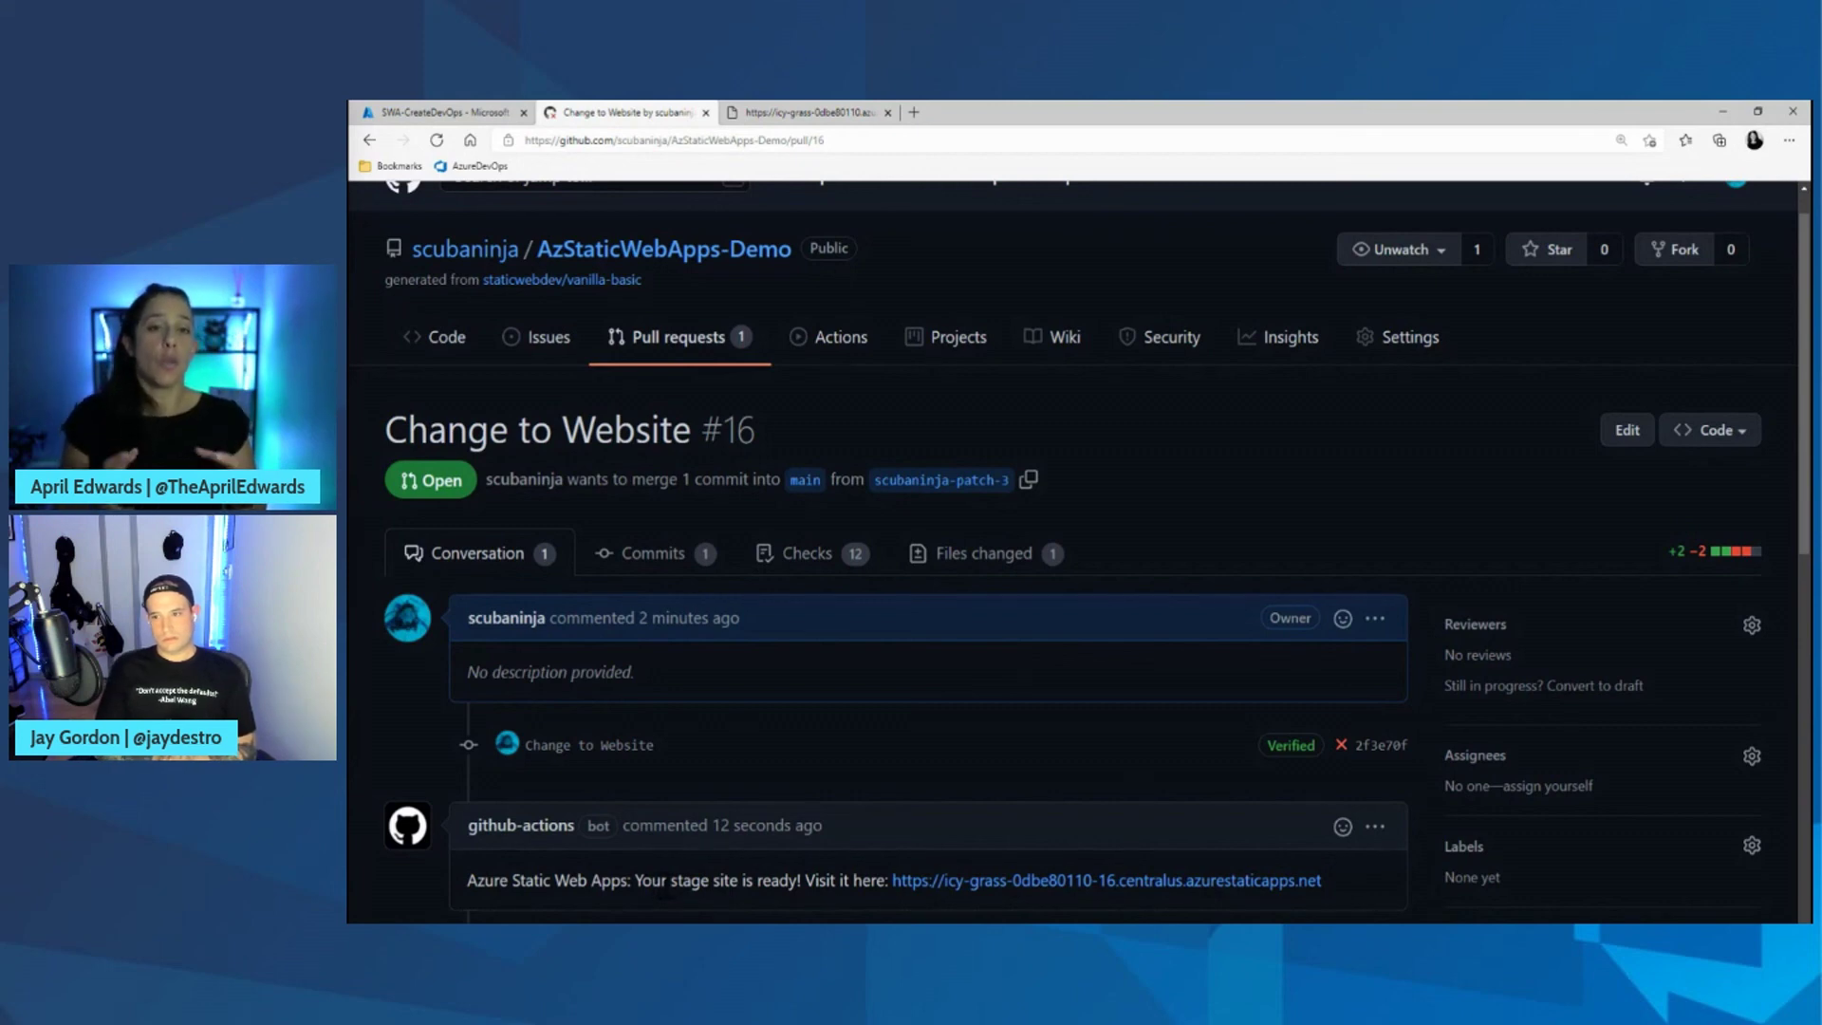
Step: Highlight the bot comment announcing the stage site at icy-grass-0dbe80110-16.centralus.azurestaticapps.net
left_click_drag(667, 881, 780, 891)
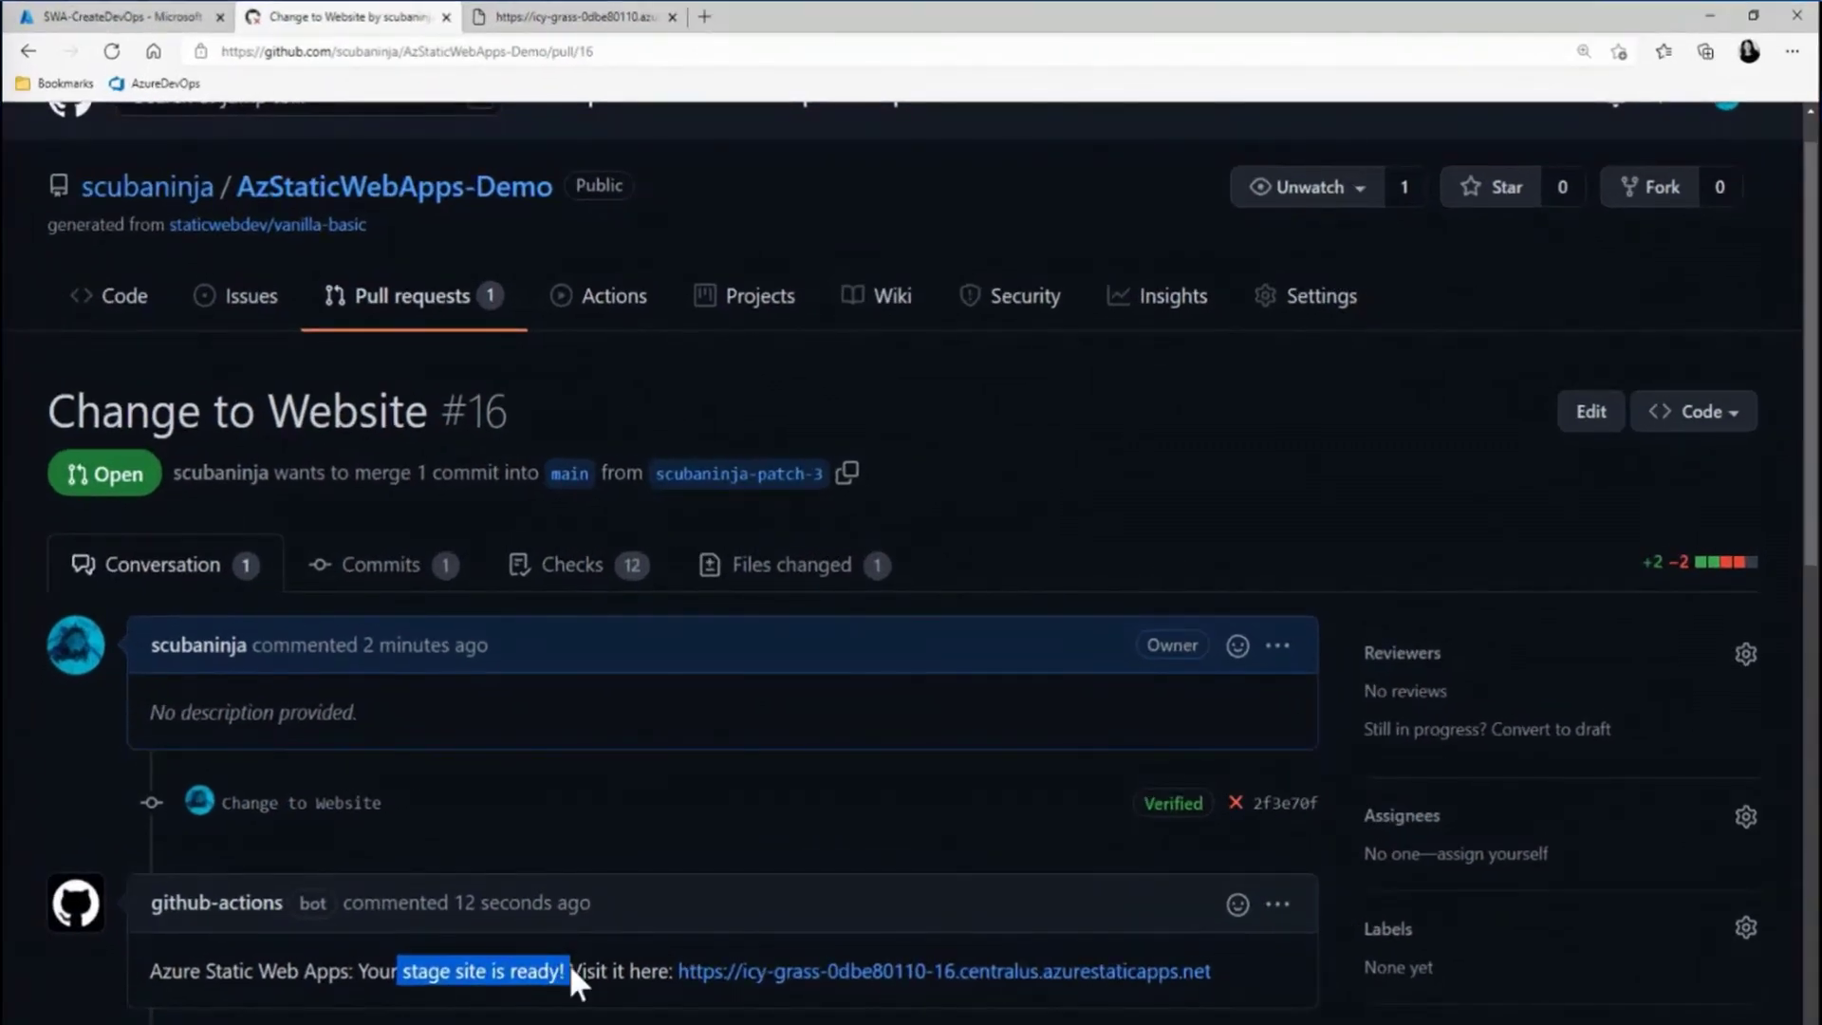